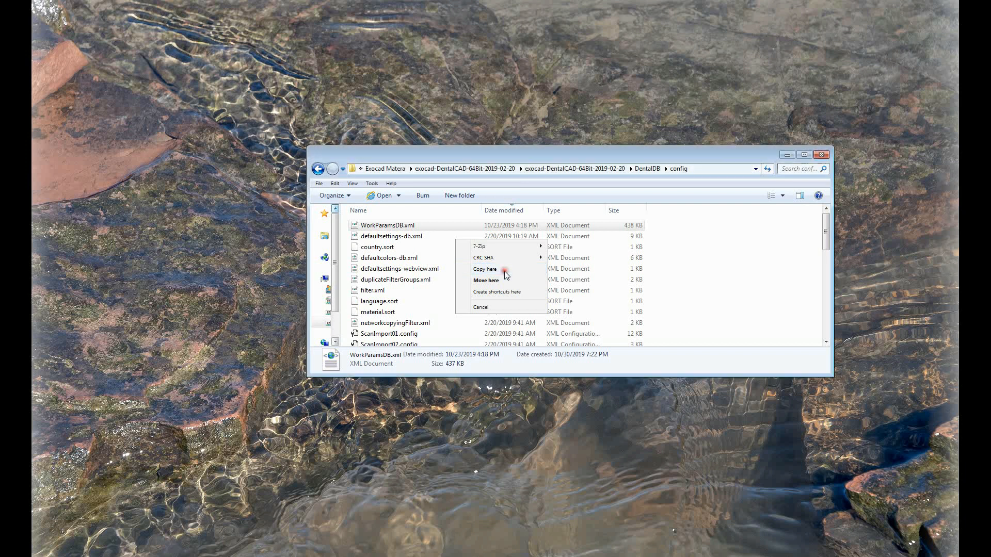
Step: Make a backup copy of WorkParamsDB.xml in the config folder and bring the Notepad parameter notes into view
drag(826, 320, 844, 221)
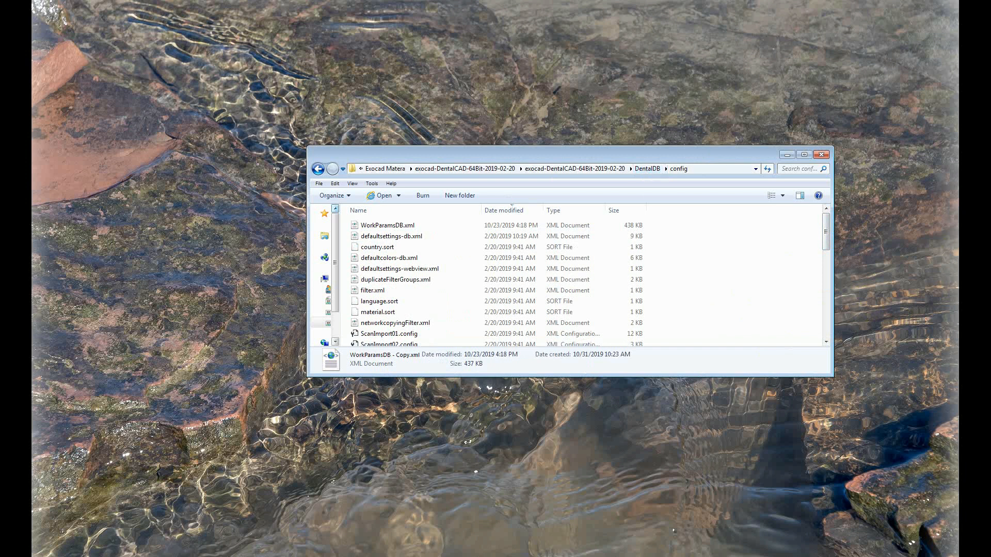
drag(990, 72, 471, 36)
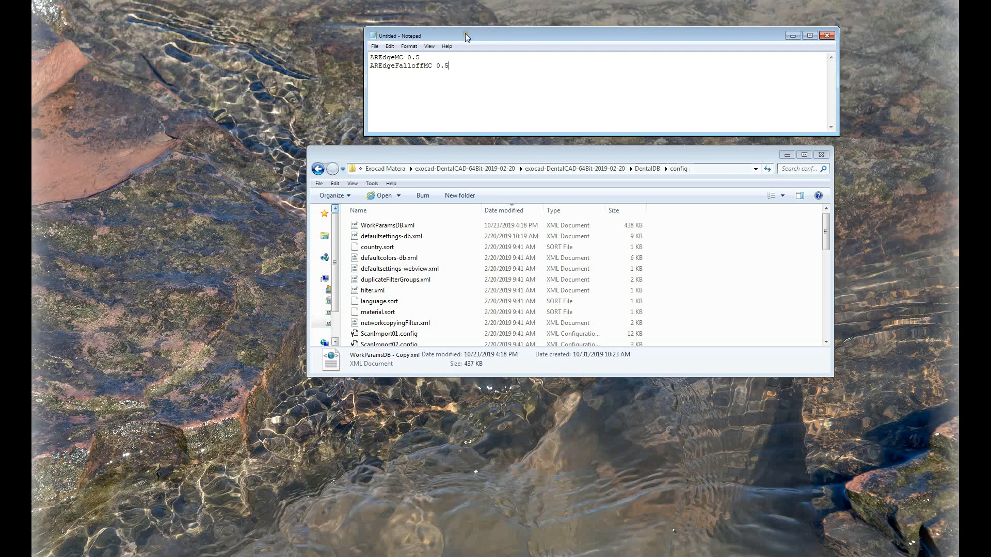
Step: Launch WorkParamConfigTool.exe from the bin folder of DentalDB
click(647, 169)
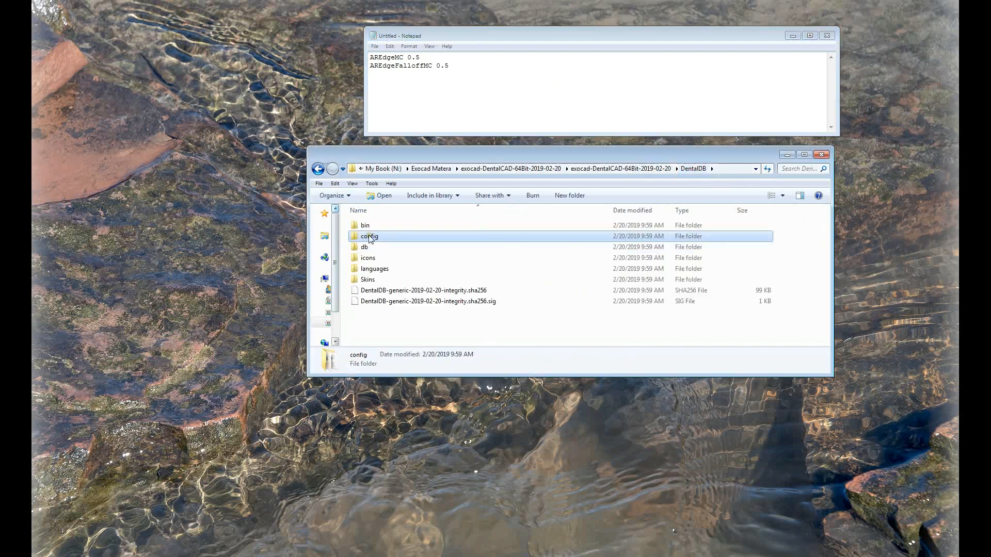
double_click(369, 228)
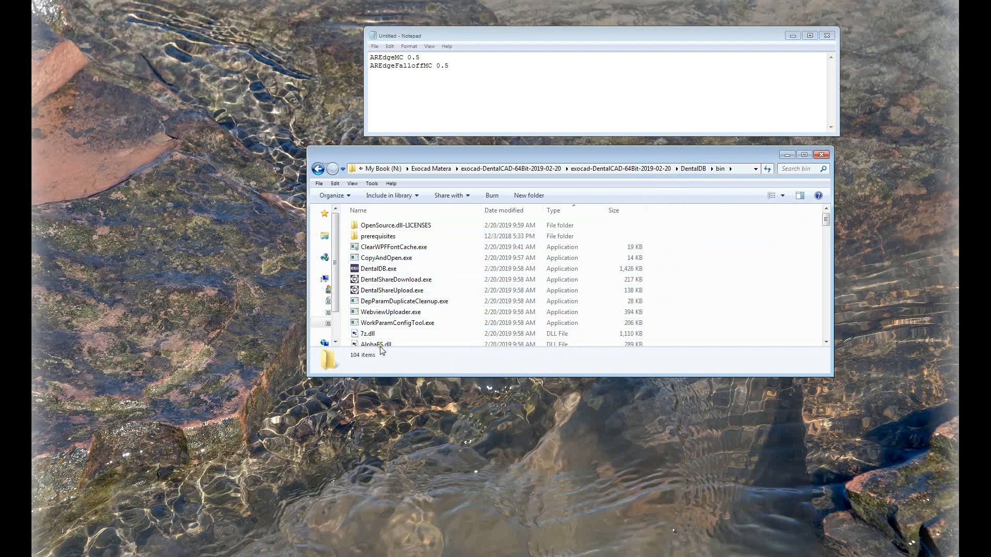
double_click(384, 323)
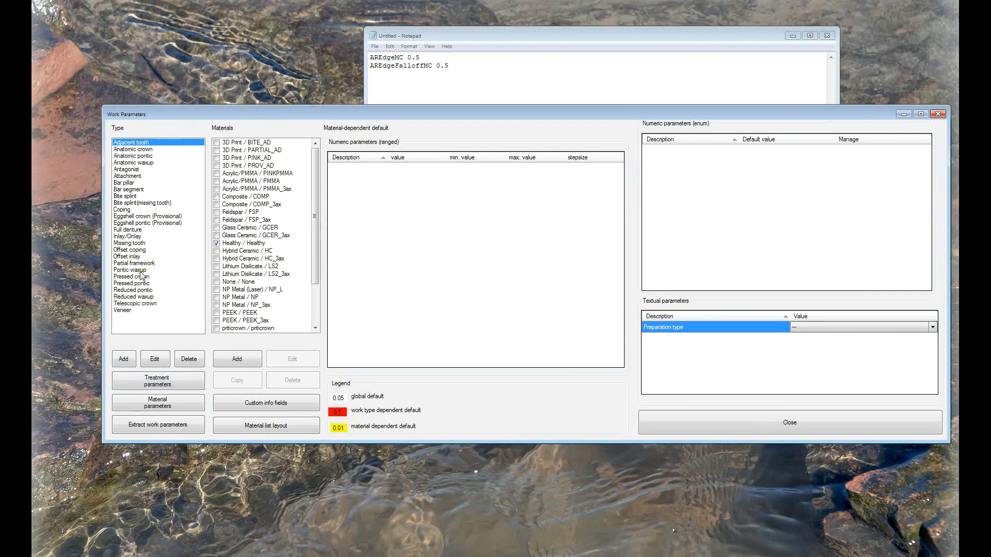
Step: Open the properties of the Partial framework work type for editing
click(132, 264)
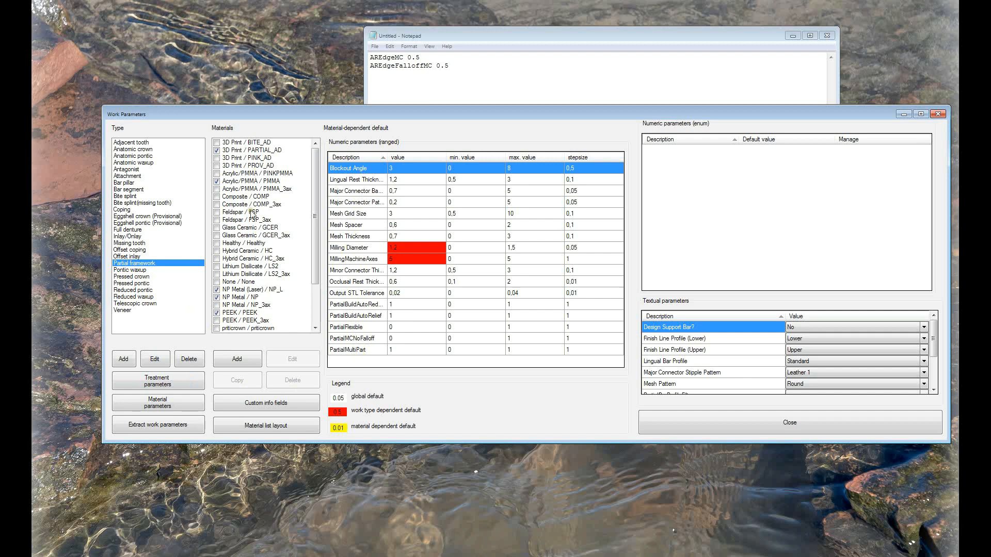
drag(315, 237, 313, 279)
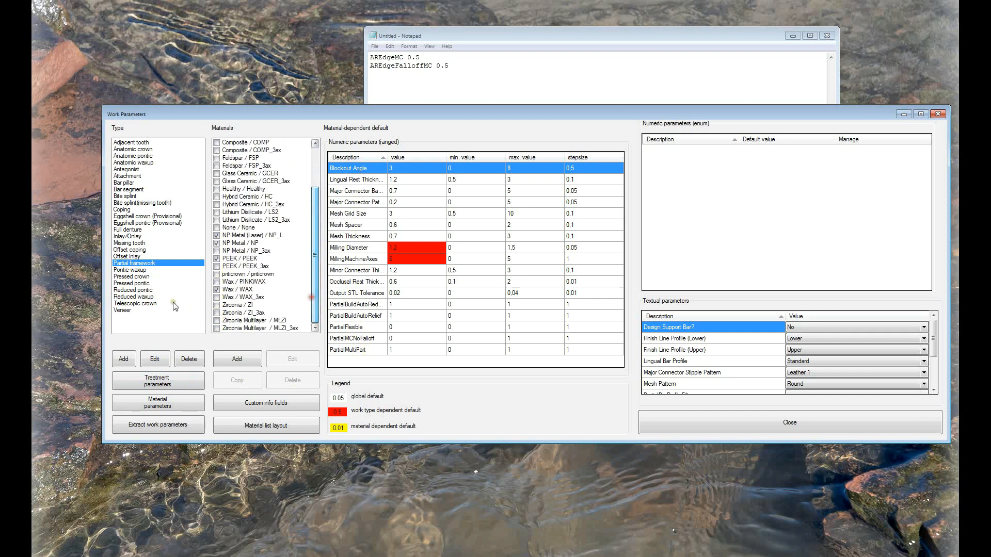
click(153, 360)
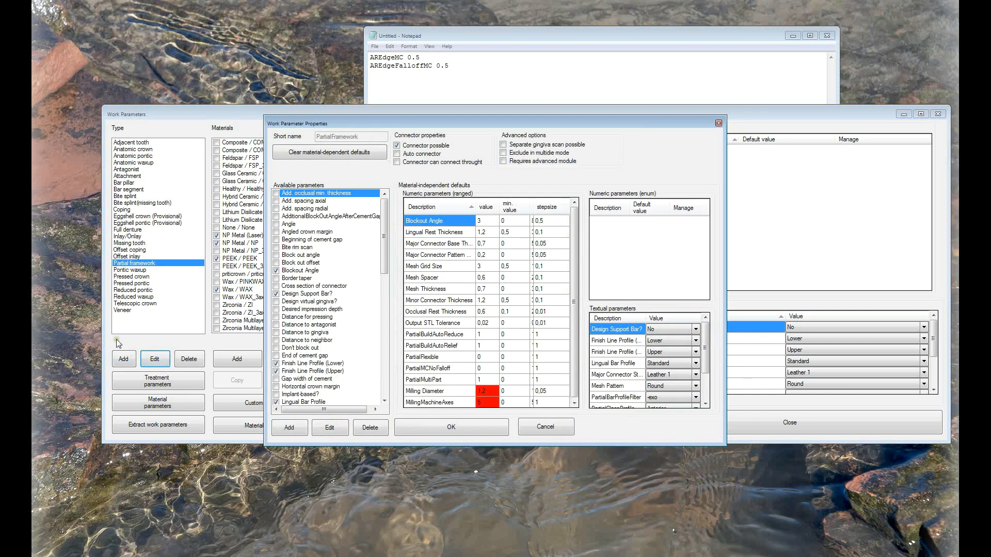
Step: Add a ranged numeric parameter AREdgeMC, named from the Notepad notes, with maximum 1 and step size 0,1
click(294, 428)
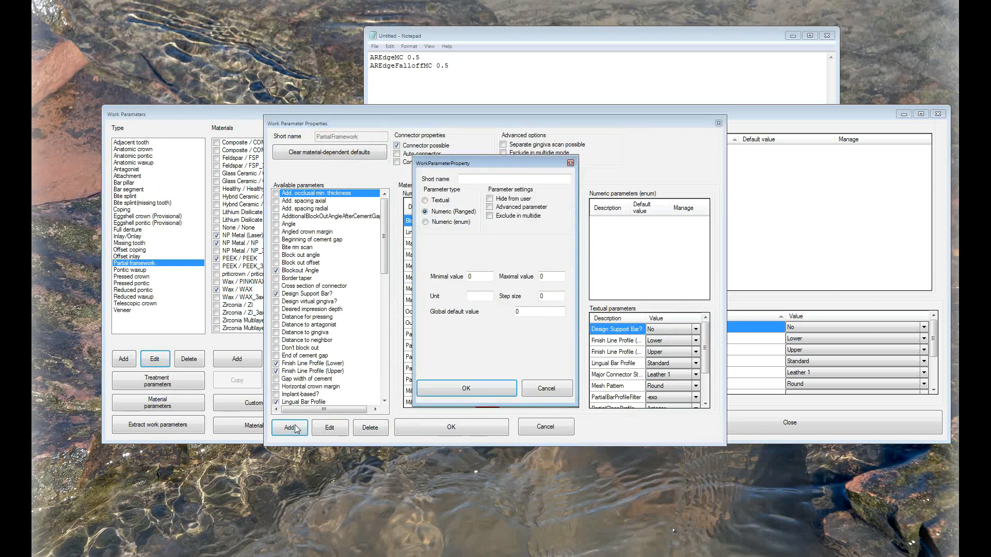
double_click(402, 58)
key(ctrl+c)
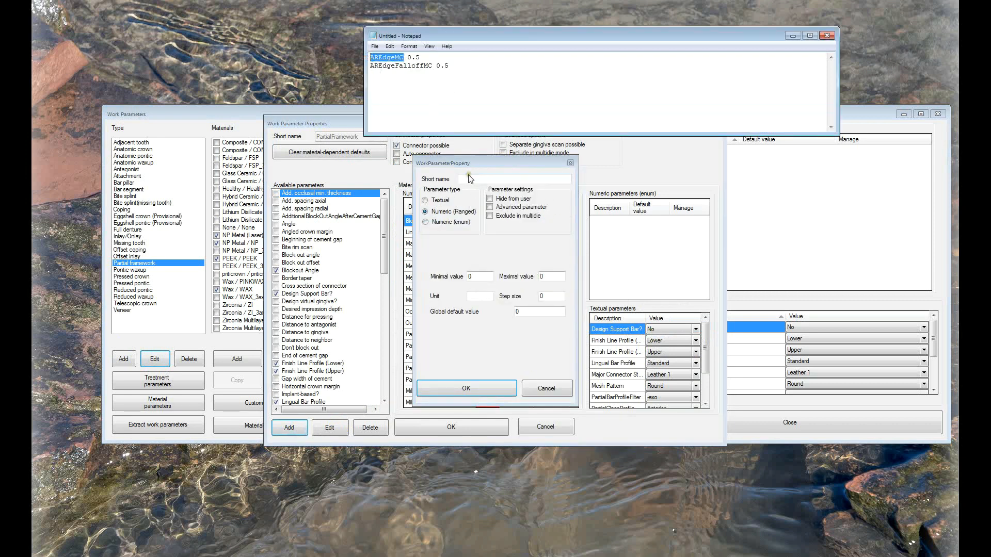
click(470, 178)
key(ctrl+v)
drag(555, 275, 515, 274)
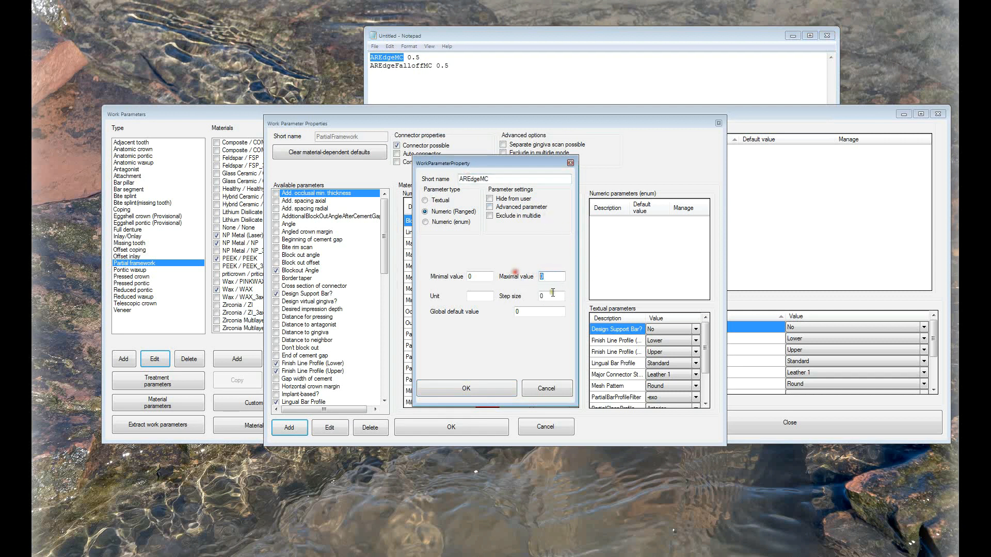
text(1)
click(547, 297)
click(479, 387)
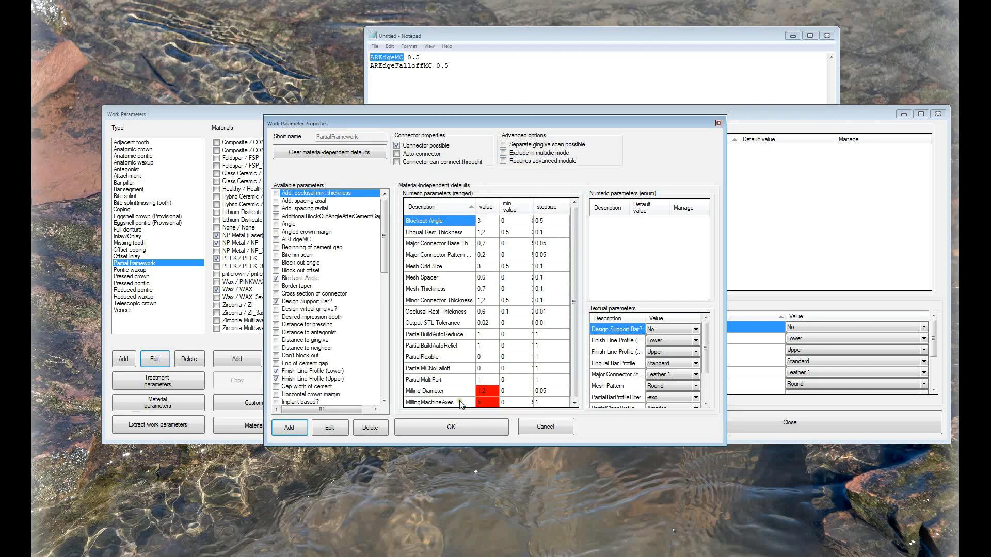
Step: Add a ranged numeric parameter AREdgeFalloffMC, named from the Notepad notes, with maximum 1 and step size 0,1
click(294, 426)
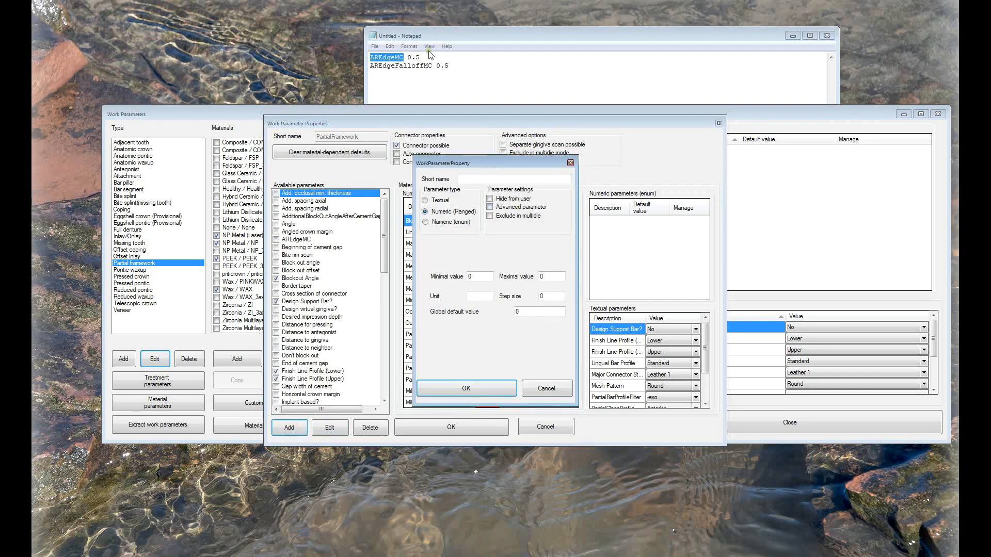
drag(434, 67, 369, 66)
key(ctrl+c)
click(482, 179)
key(ctrl+v)
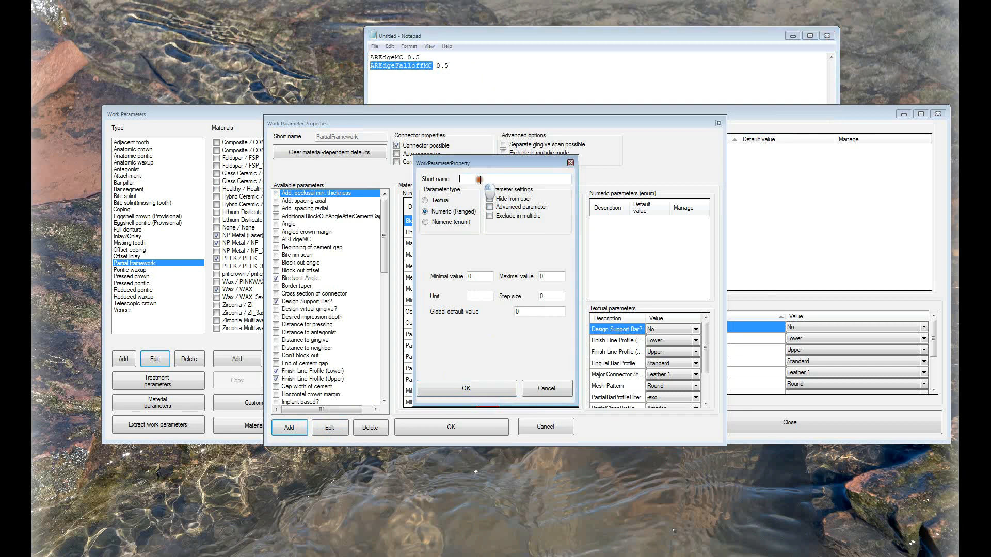
double_click(550, 277)
text(1)
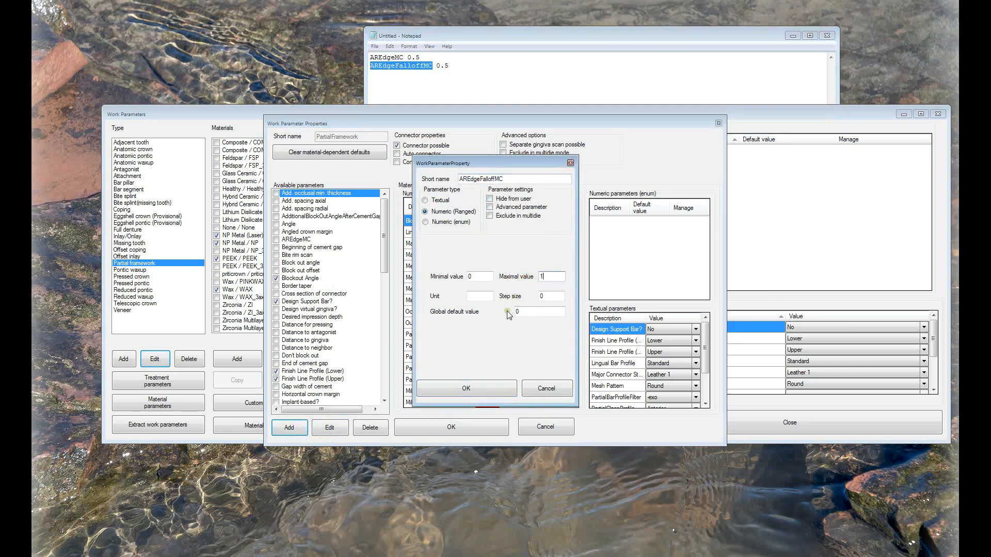
click(479, 294)
click(542, 295)
click(502, 382)
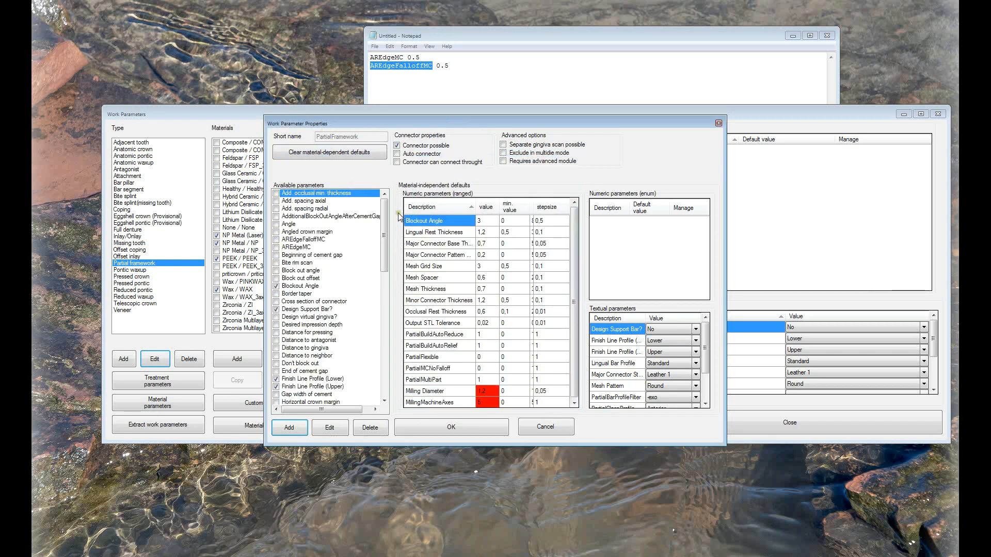
Step: Enable AREdgeFalloffMC and AREdgeMC for the Partial framework type and reveal the maximum value column in the ranged parameters
click(278, 240)
click(276, 240)
click(276, 248)
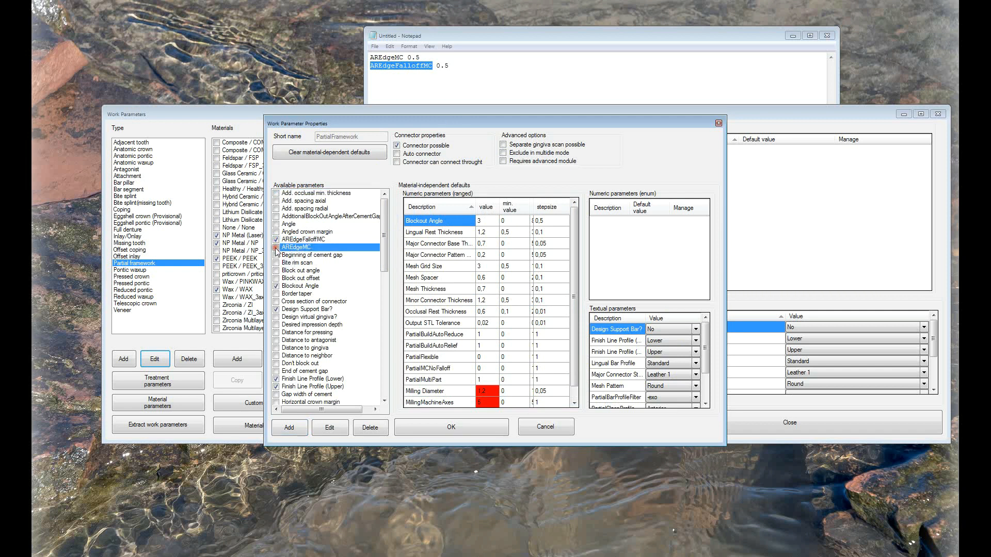
click(276, 248)
scroll(570, 357, down, 1)
scroll(571, 358, up, 1)
scroll(572, 361, down, 1)
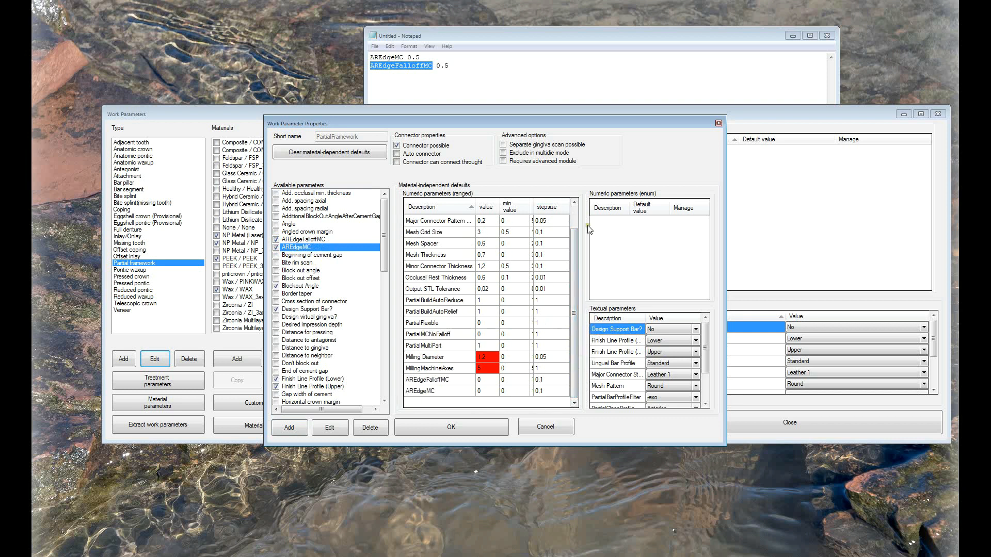
drag(532, 207, 558, 207)
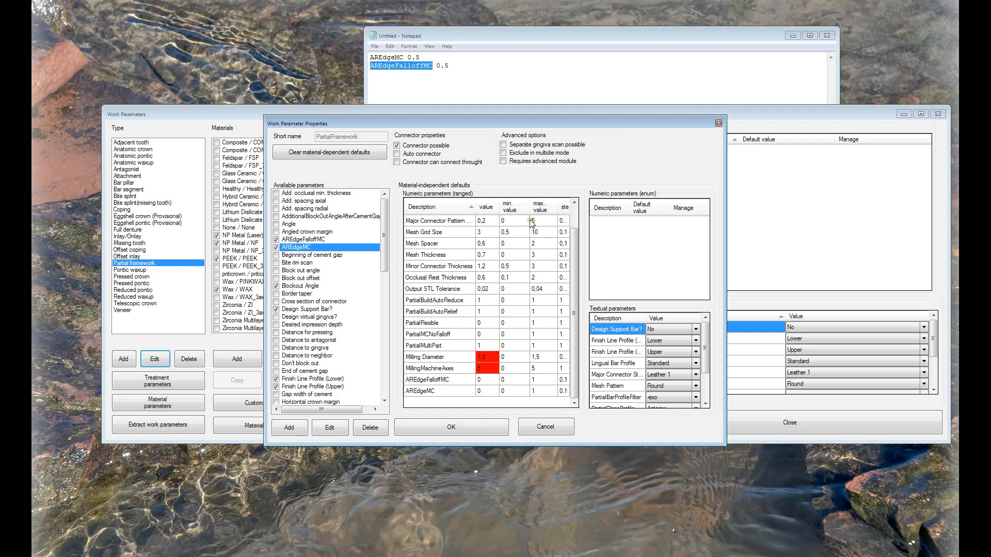
Step: Set the AREdgeFalloffMC and AREdgeMC values to 0.5, accept the properties and close the work parameter tool
click(484, 380)
click(484, 380)
click(483, 392)
click(484, 392)
click(465, 430)
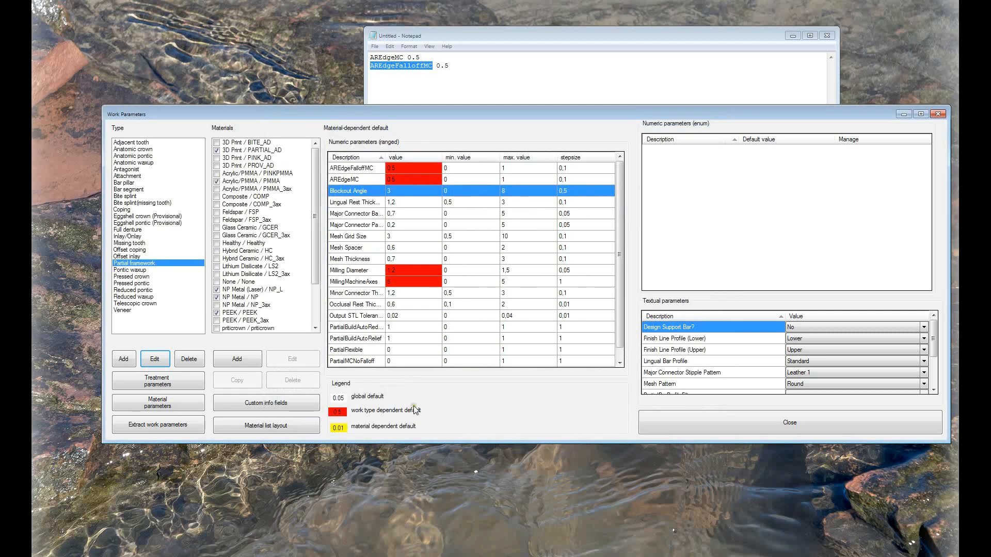
drag(619, 207, 627, 252)
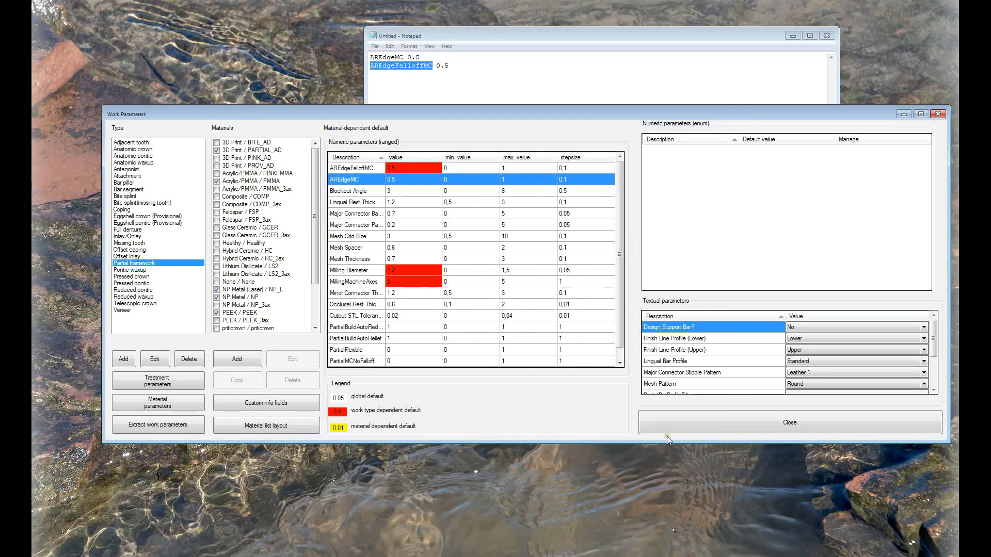
click(714, 421)
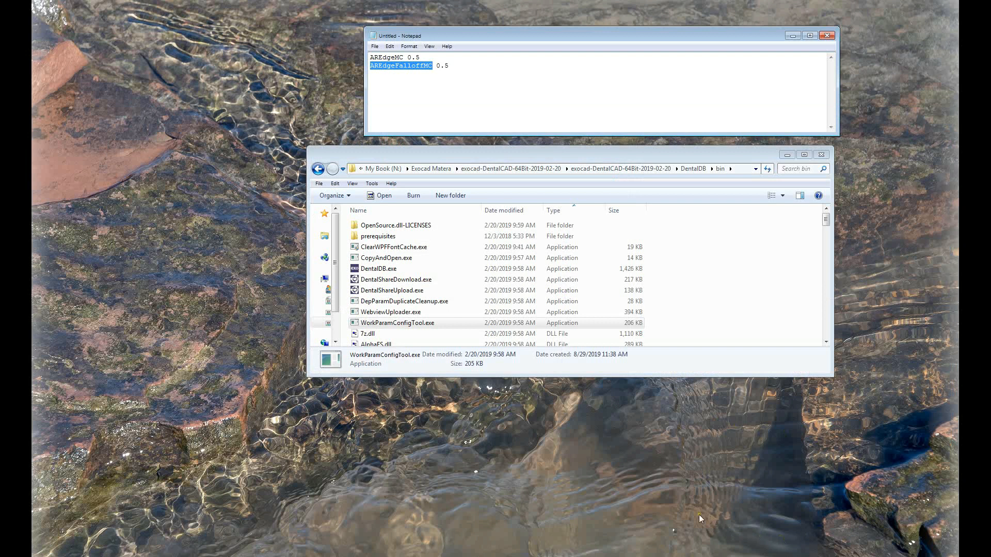
Step: Launch DentalDB.exe and fill in a new project with the Default client and the name test4
double_click(375, 269)
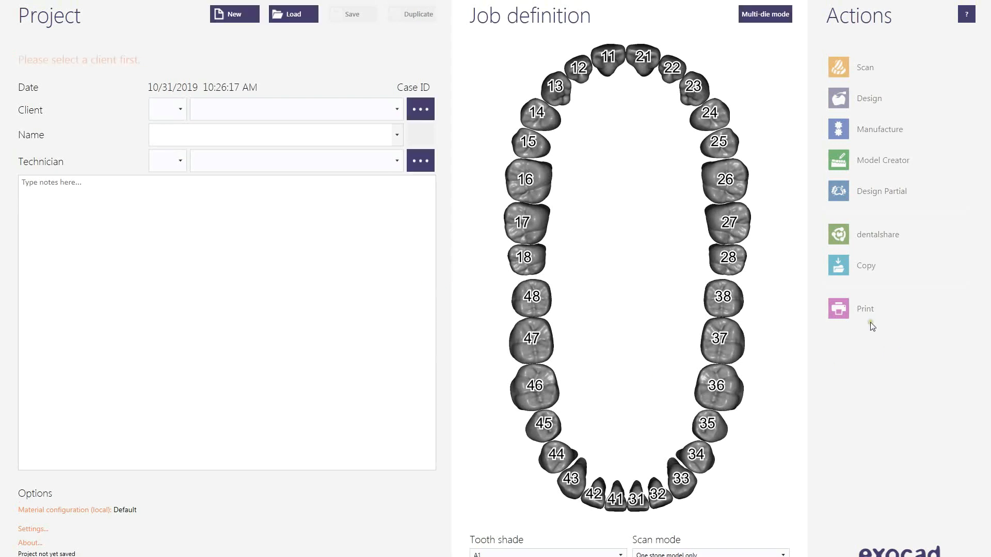
click(180, 109)
click(161, 136)
click(172, 133)
text(test4)
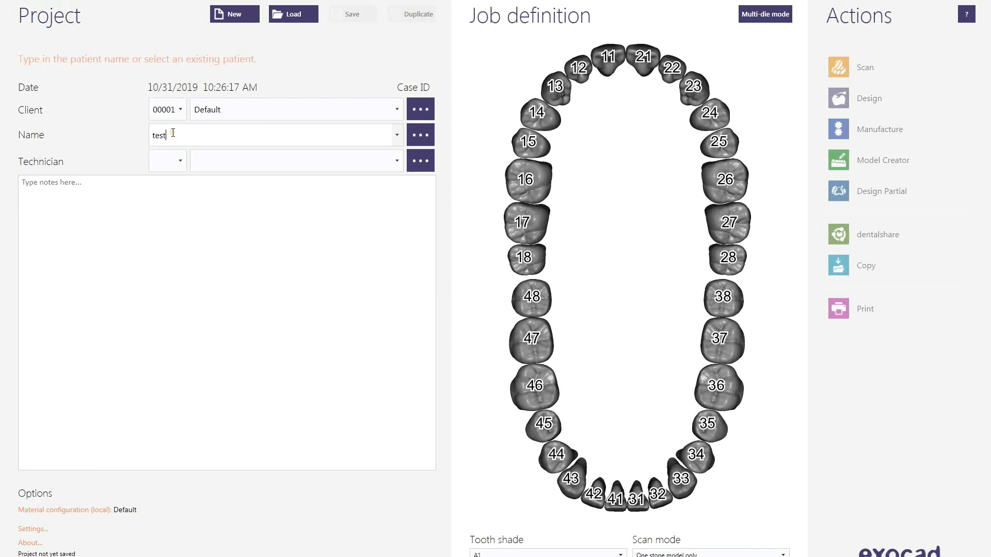
Step: Define tooth 48 as a Partial framework in PEEK
click(532, 298)
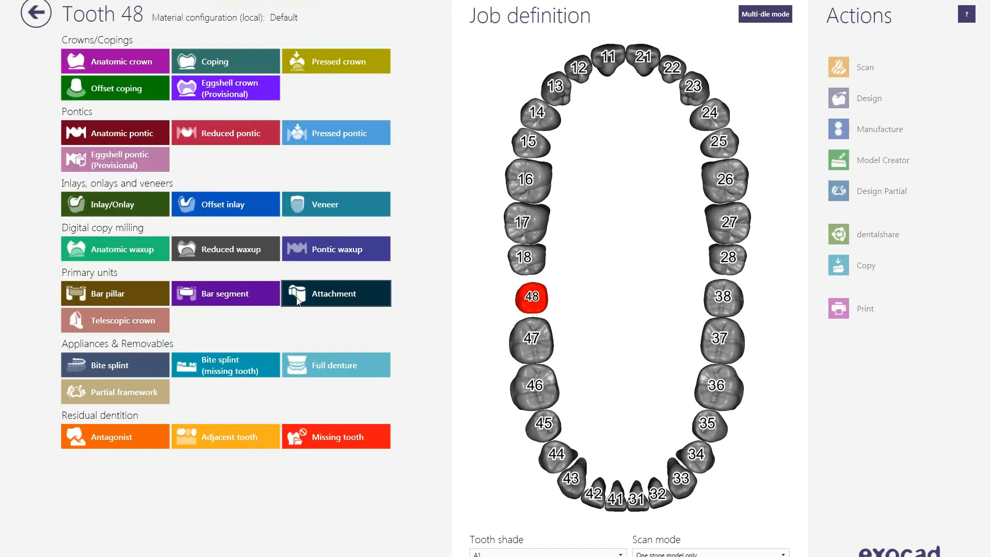
click(95, 388)
click(583, 219)
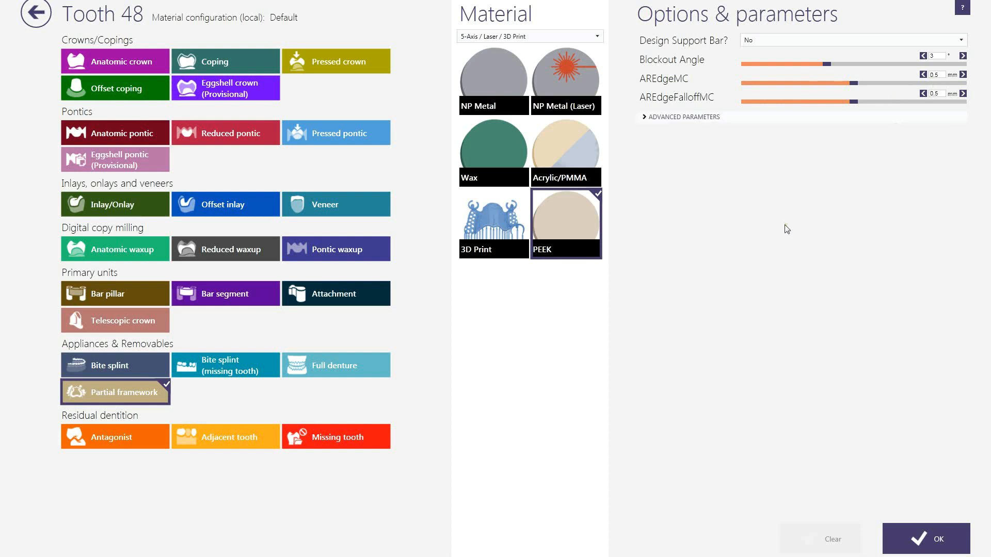
click(921, 541)
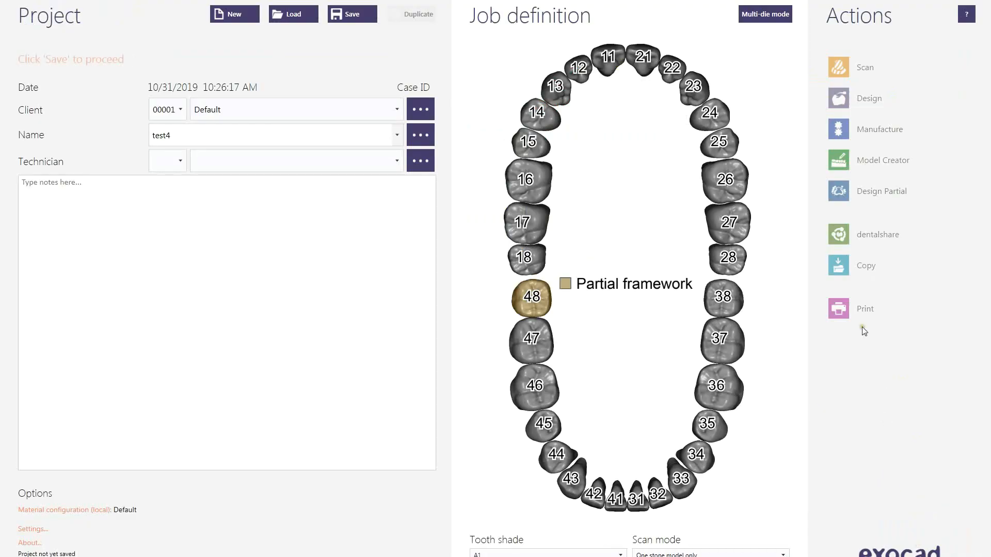
Step: Save the project and start the partial design
click(352, 16)
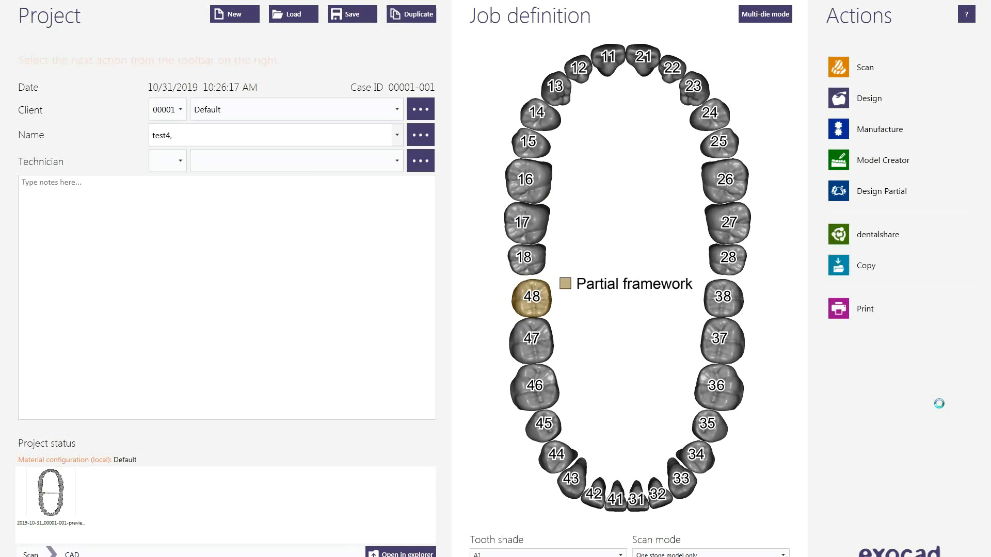
click(867, 192)
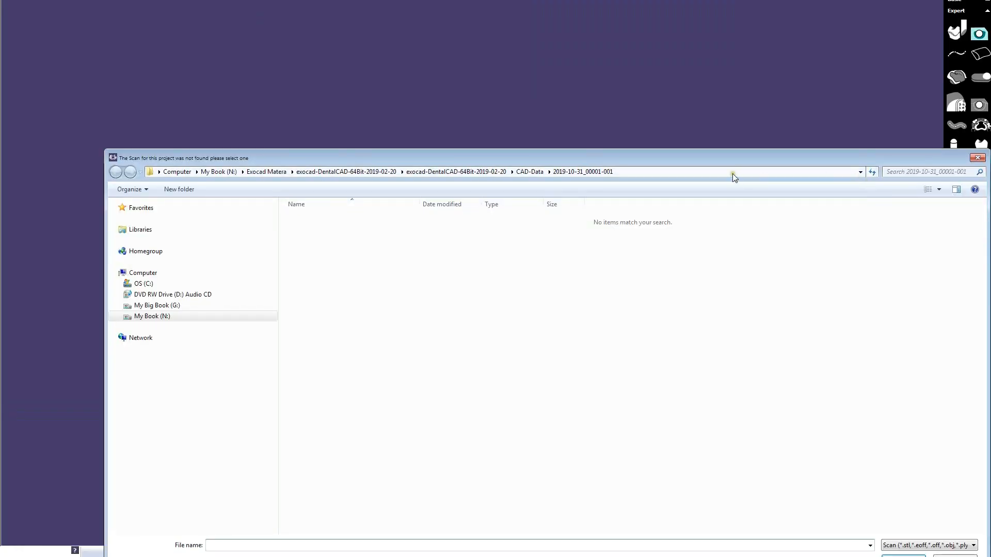
Step: Load the scan 2015-04-02_00001-001.stl from the CAD-Data folder for the project
click(531, 172)
drag(766, 161, 750, 101)
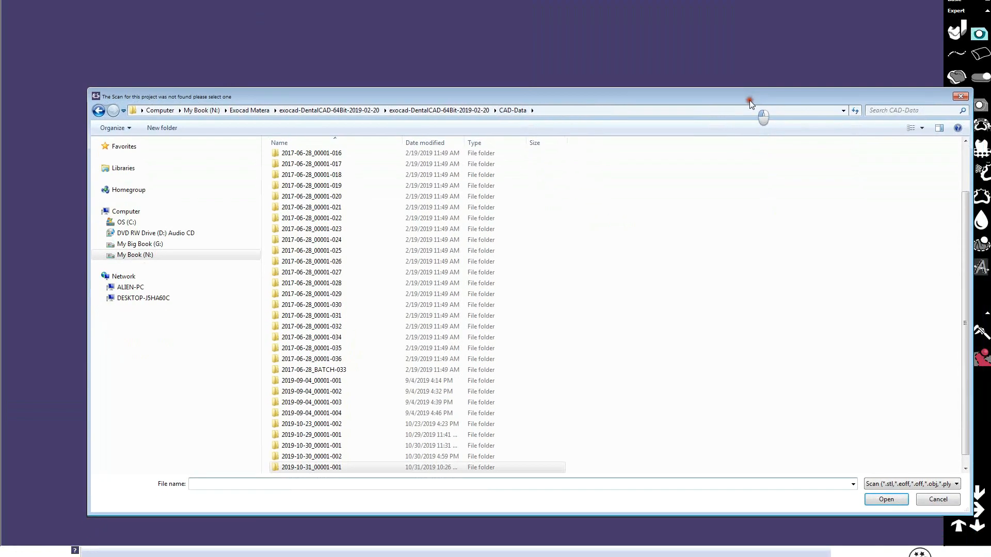
scroll(956, 362, down, 1)
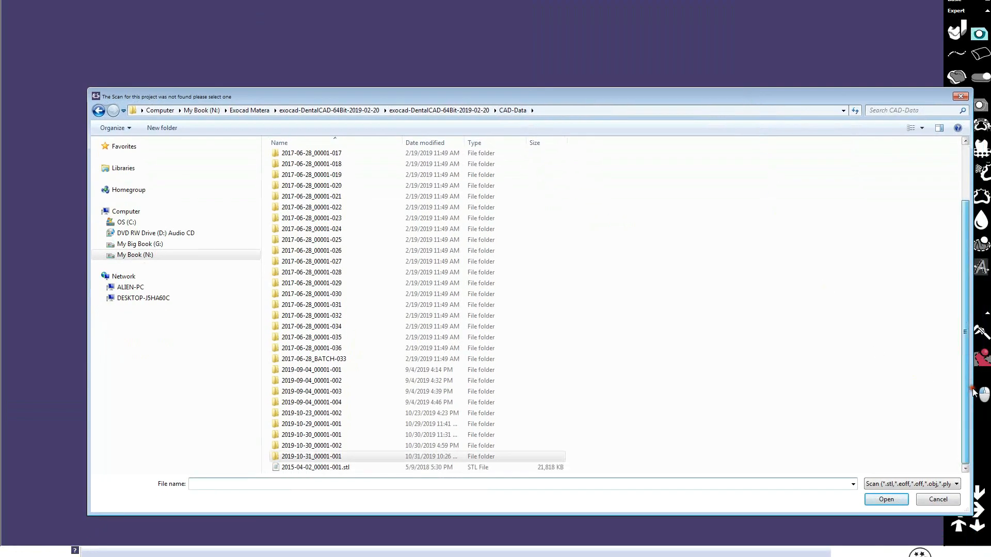
click(314, 467)
click(849, 497)
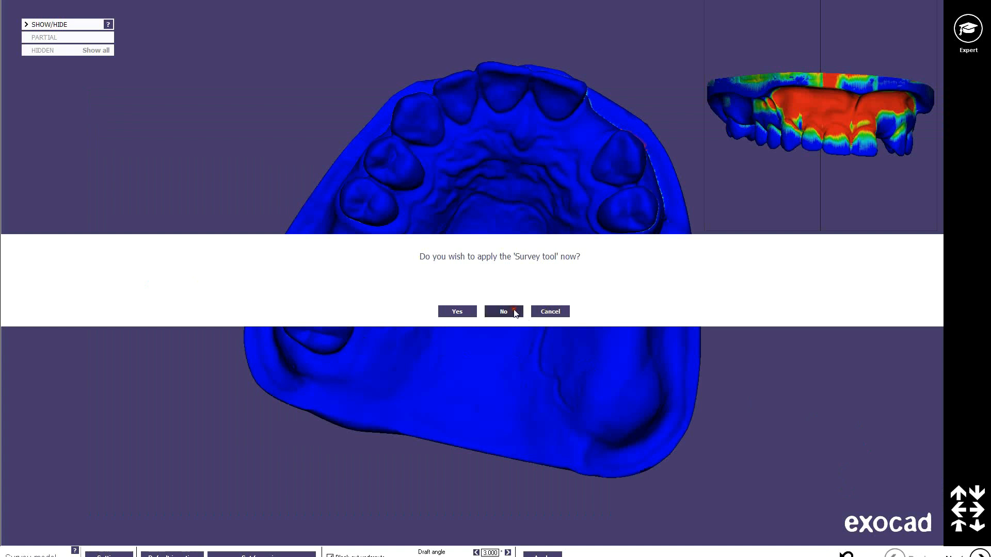
Step: Leave the partial design without applying the Survey tool and open the project's folder in the file explorer
click(504, 312)
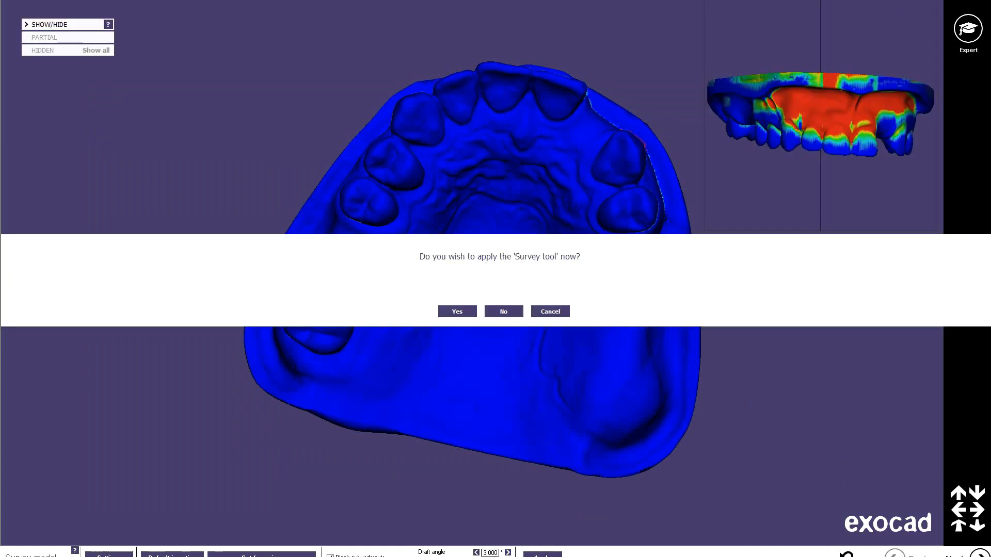
click(520, 315)
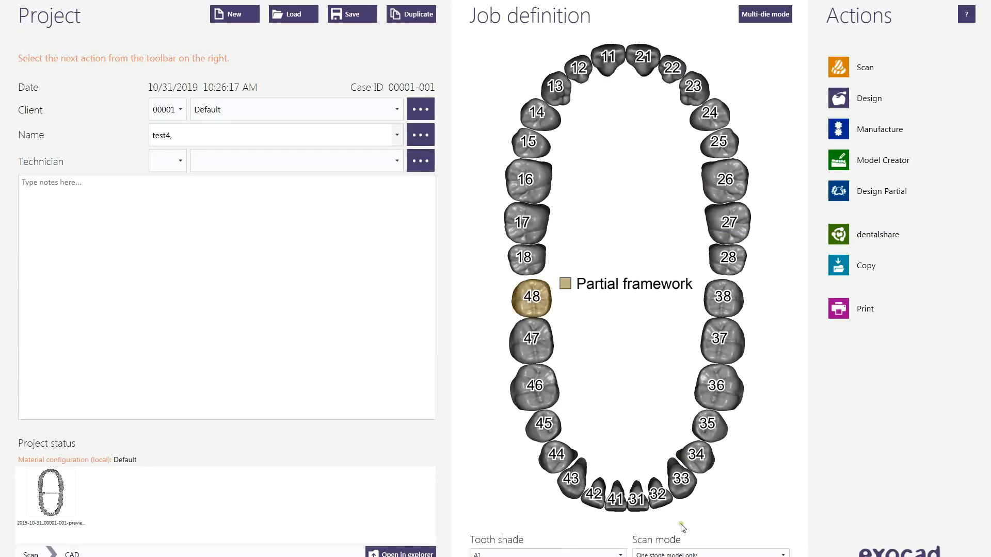
click(395, 553)
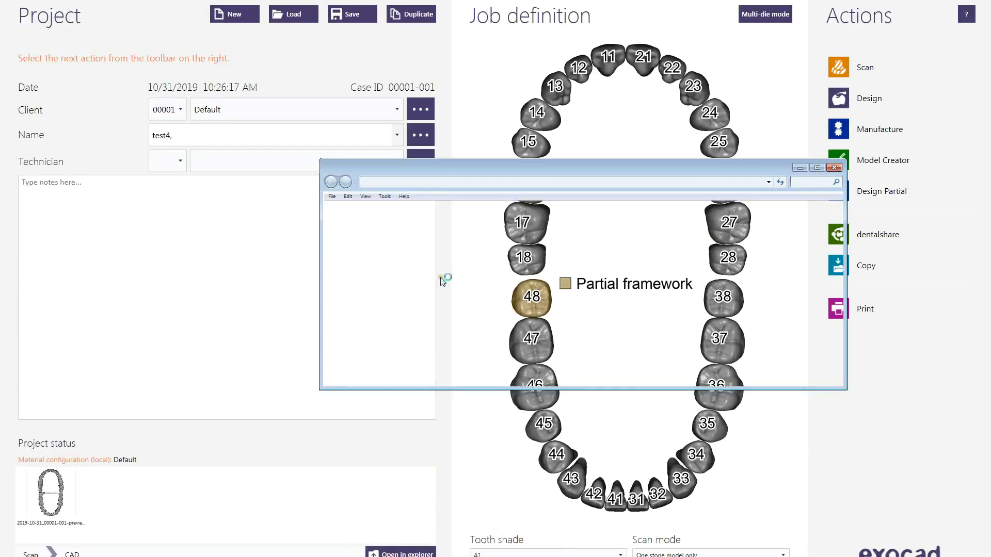
Step: Check the project's lowerjaw_paramdiffs.txt file for the AREdgeMC and AREdgeFalloffMC parameters and close it
drag(494, 223, 553, 223)
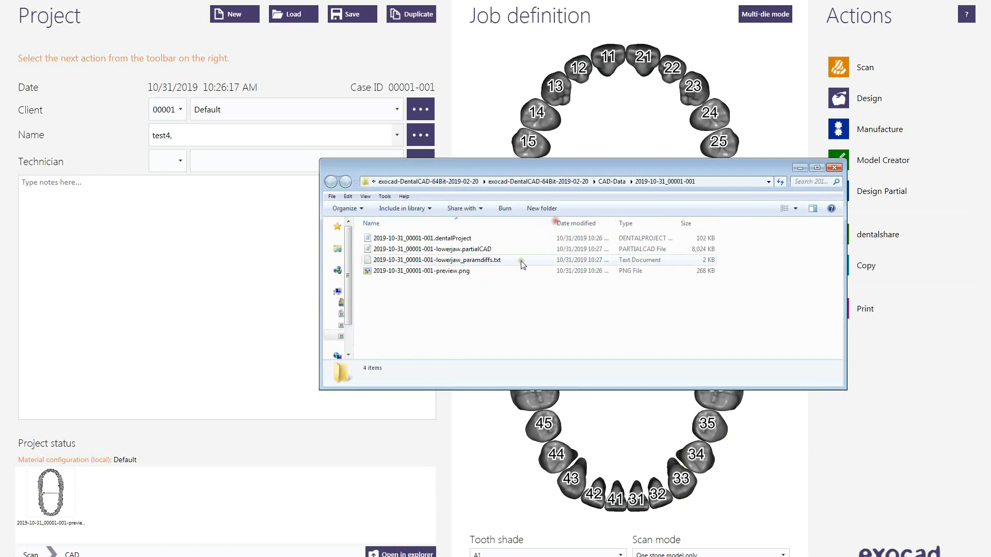
double_click(440, 261)
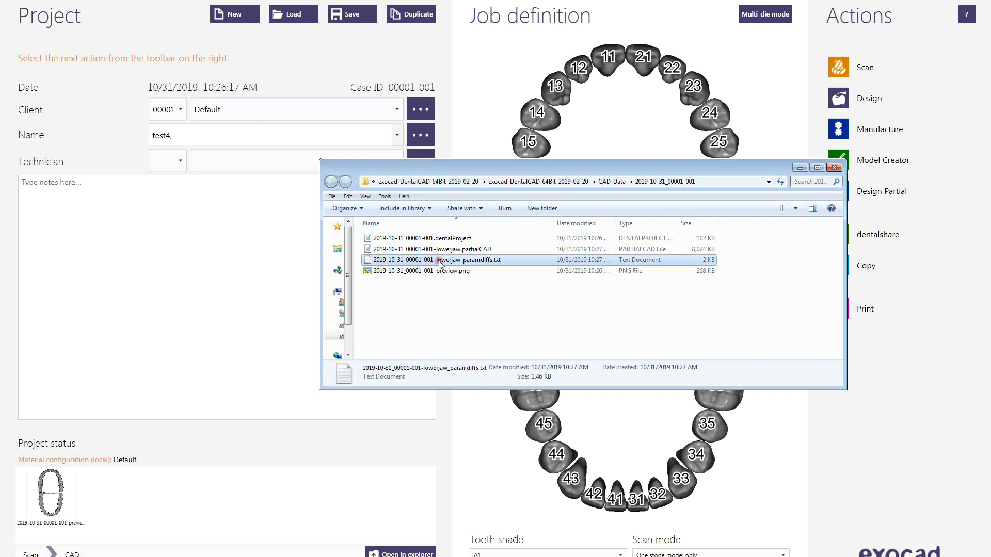
drag(583, 245, 415, 178)
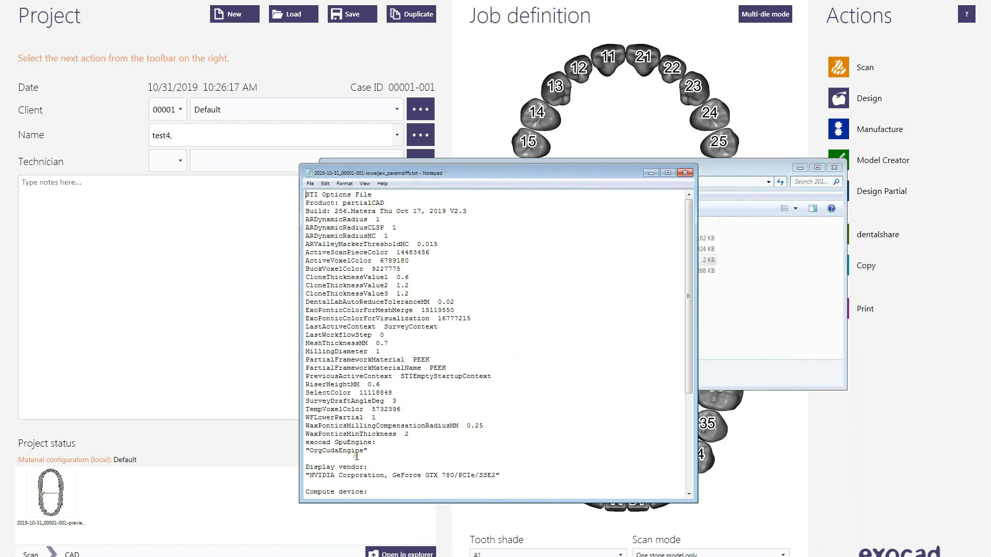
click(685, 174)
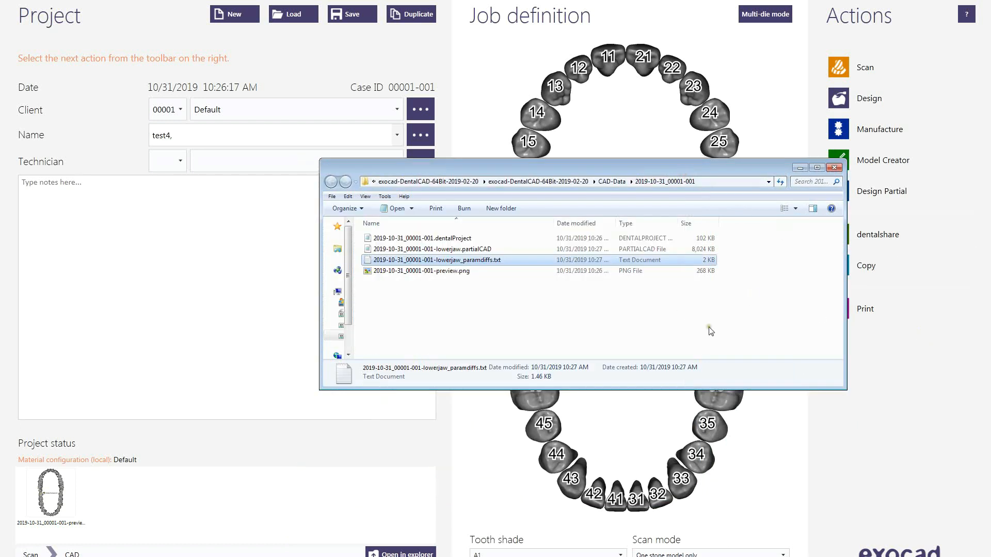
Step: Open dbtopartialappmap.xml from the PartialCADApp config folder in Notepad for editing
click(800, 168)
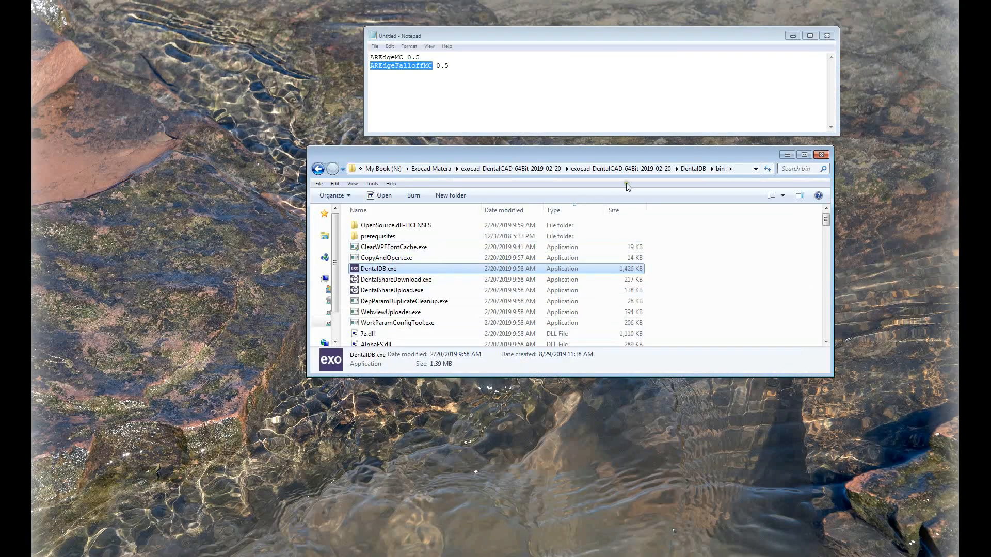
click(619, 169)
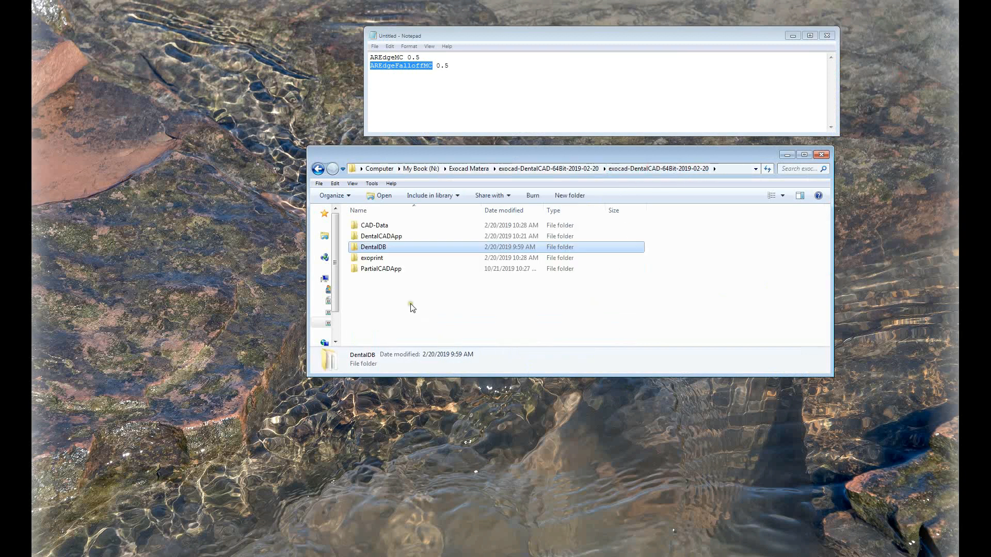
double_click(373, 269)
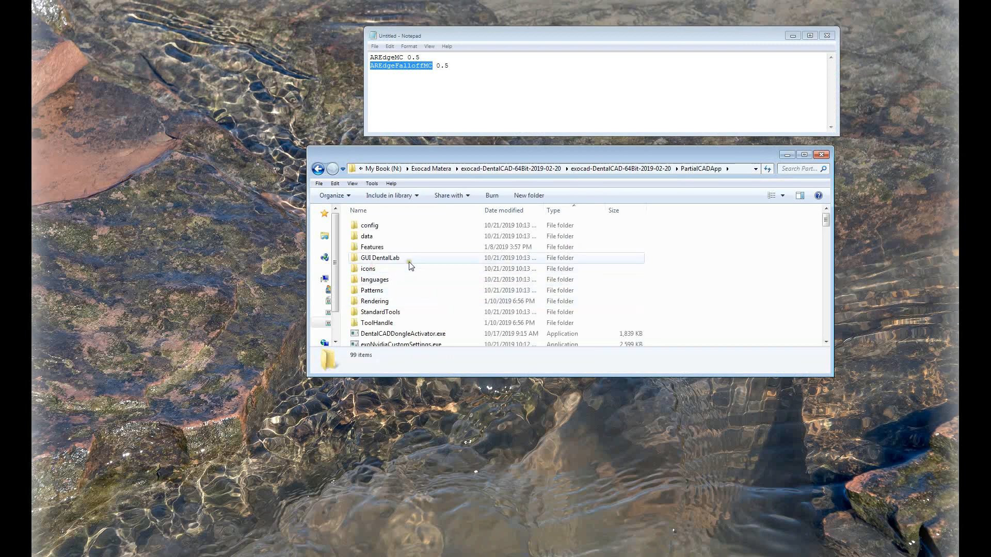
double_click(367, 227)
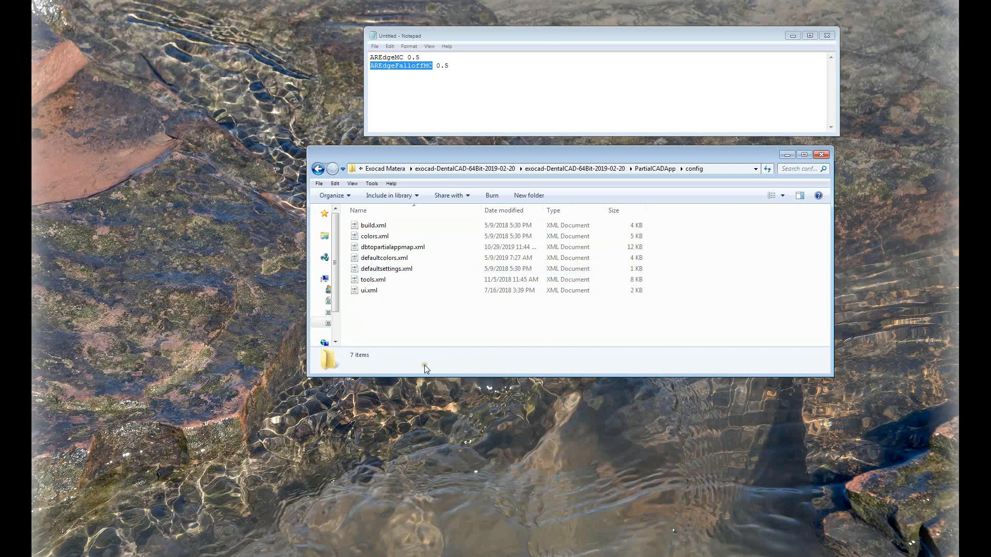
click(394, 248)
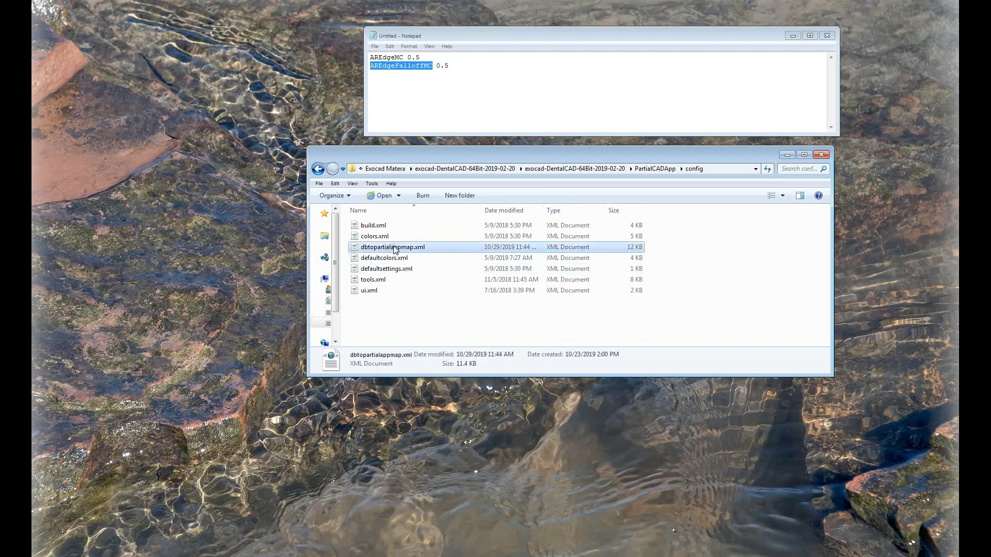
right_click(396, 250)
click(440, 272)
drag(532, 174, 521, 163)
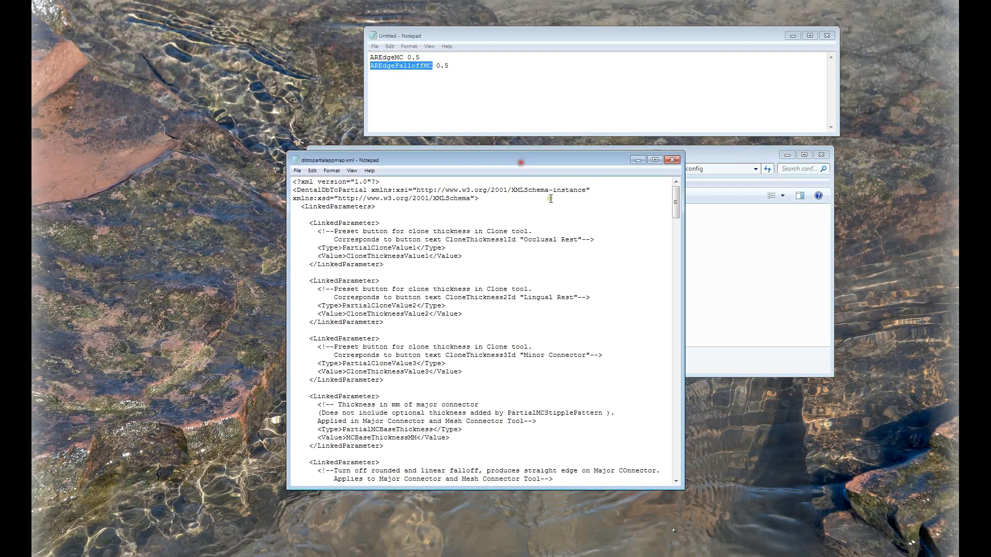
Step: Examine the Type and Value lines of the Lingual Rest LinkedParameter entry
drag(445, 306, 317, 305)
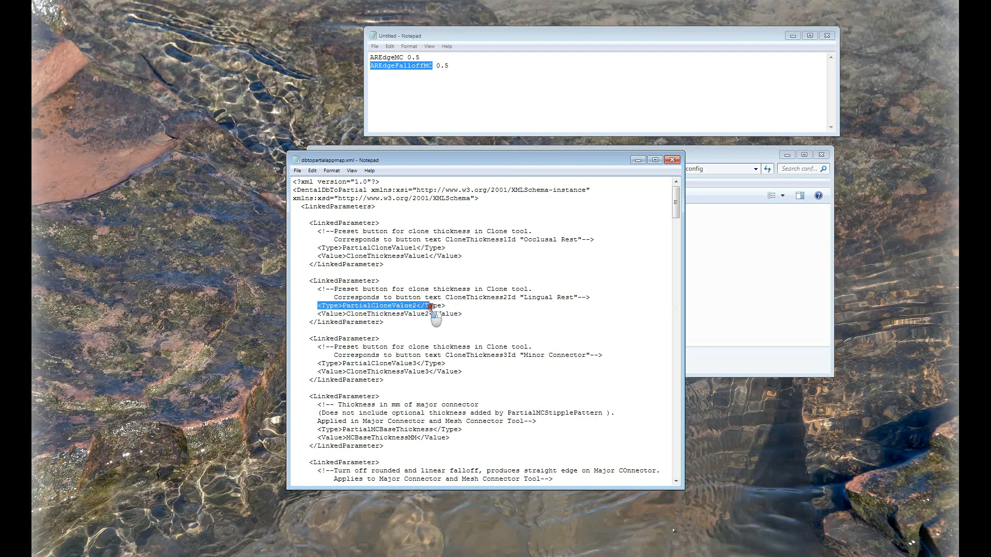
click(317, 313)
drag(317, 313, 463, 315)
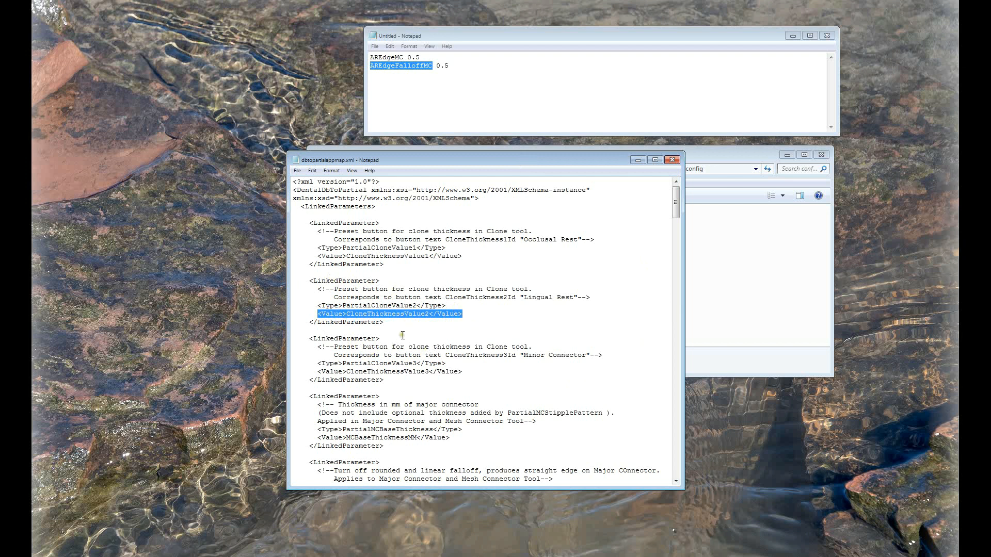
click(429, 323)
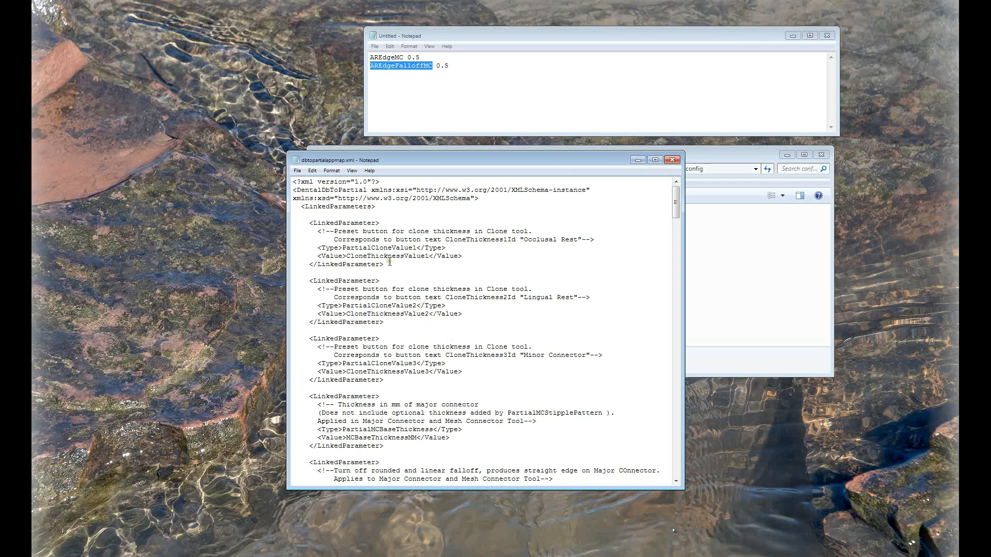
Step: Copy the first LinkedParameter block and paste two copies of it above the existing entries
drag(385, 265, 311, 220)
key(ctrl+c)
click(313, 218)
key(Return)
key(Return)
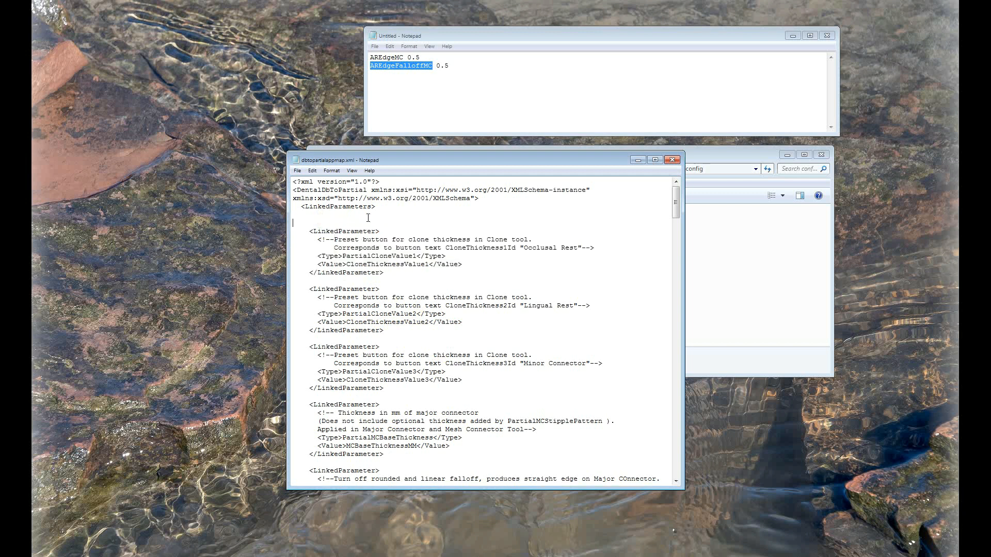
key(ctrl+v)
key(Return)
key(Return)
key(ctrl+v)
Step: Delete the clone thickness comment lines from both copied LinkedParameter blocks
drag(606, 241, 248, 230)
key(Delete)
key(BackSpace)
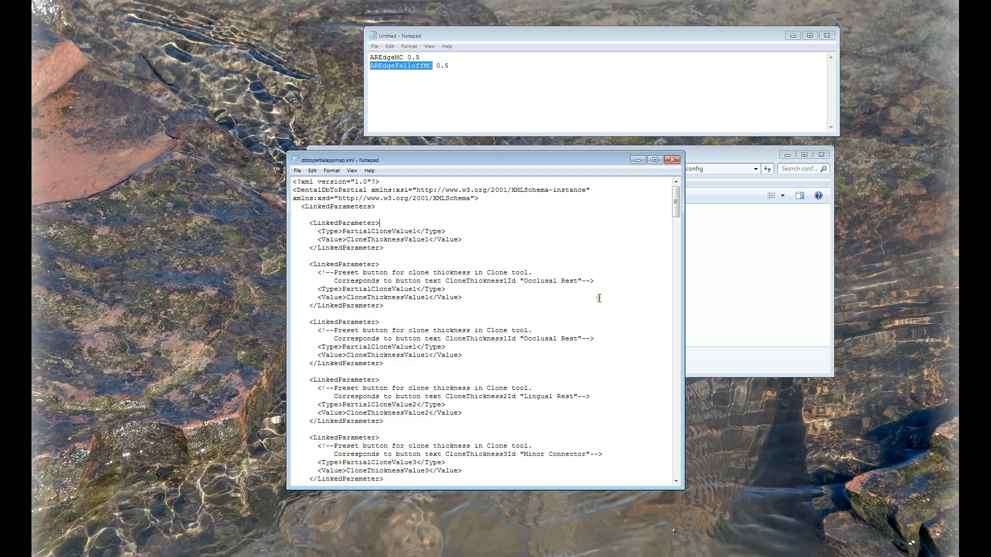
drag(607, 281, 271, 277)
key(Delete)
key(BackSpace)
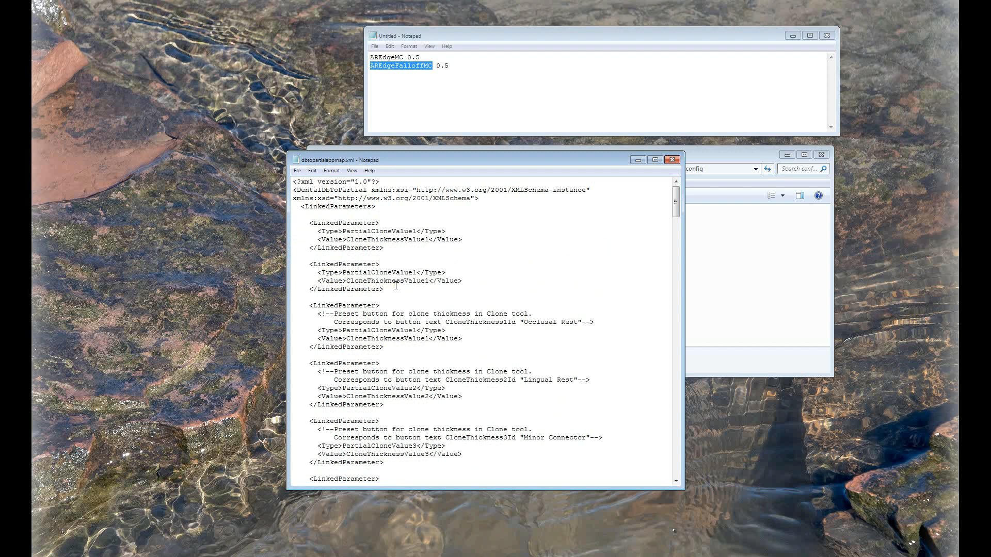
Step: Replace the Type and Value of the first LinkedParameter block with AREdgeMC, copied from the untitled note
double_click(388, 57)
key(ctrl+c)
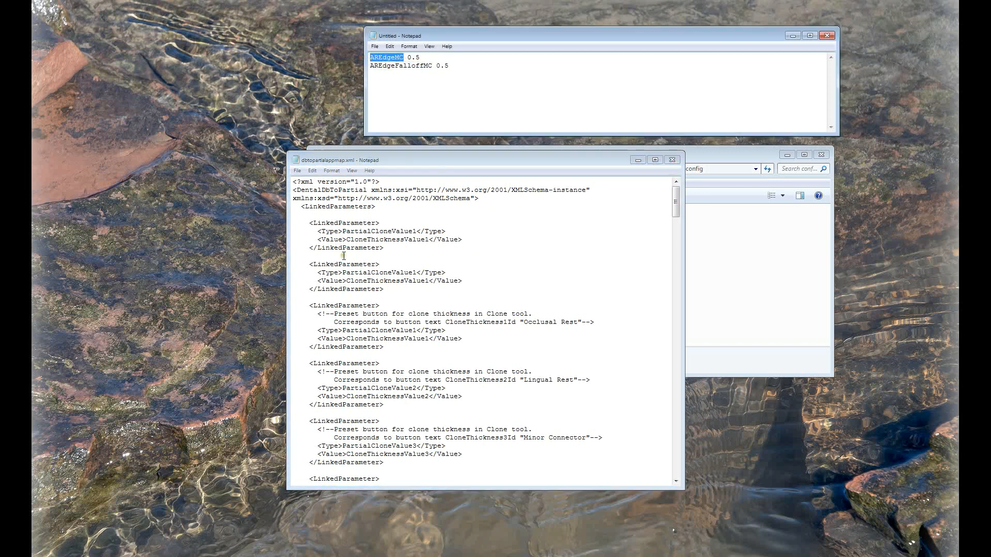
click(379, 231)
double_click(380, 232)
click(368, 238)
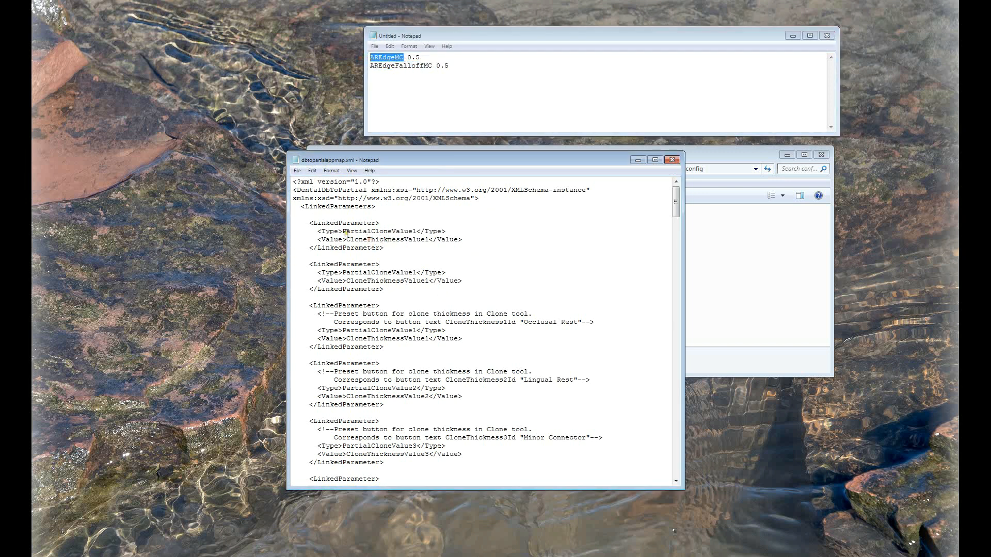
drag(344, 232, 416, 232)
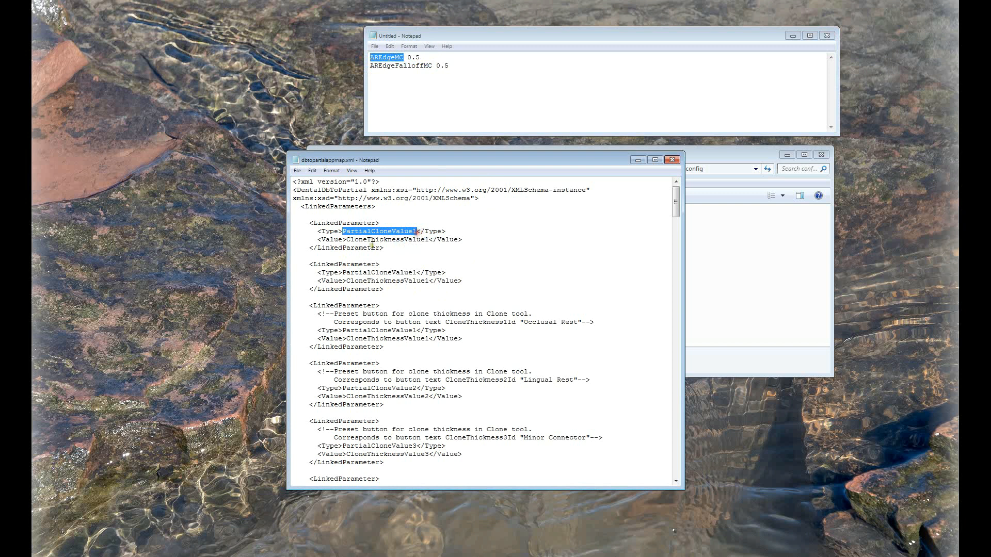
key(ctrl+v)
drag(348, 240, 436, 259)
key(ctrl+v)
Step: Replace the Type and Value of the second LinkedParameter block with AREdgeFalloffMC, then save and close the XML file
drag(434, 66, 369, 66)
key(ctrl+c)
drag(344, 272, 416, 279)
key(ctrl+v)
drag(346, 282, 428, 283)
key(ctrl+v)
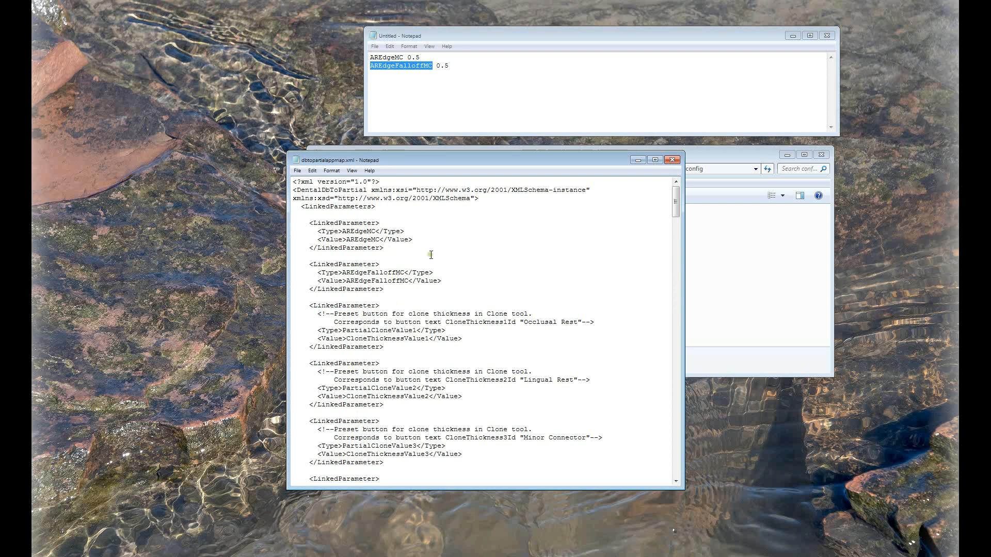
click(673, 160)
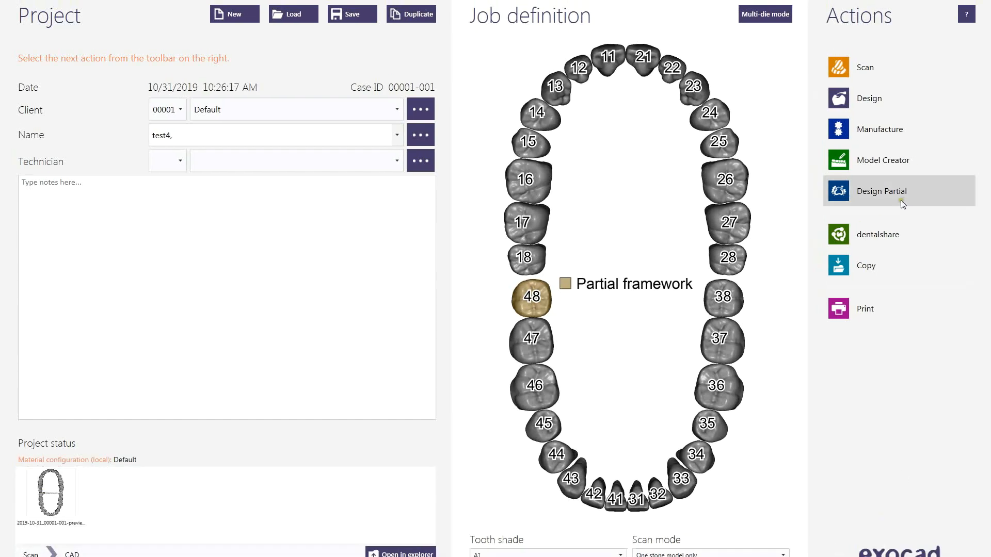
Step: Restart the partial design from exocad and load the scan 2015-04-02_00001-001.stl from the CAD-Data folder
click(878, 196)
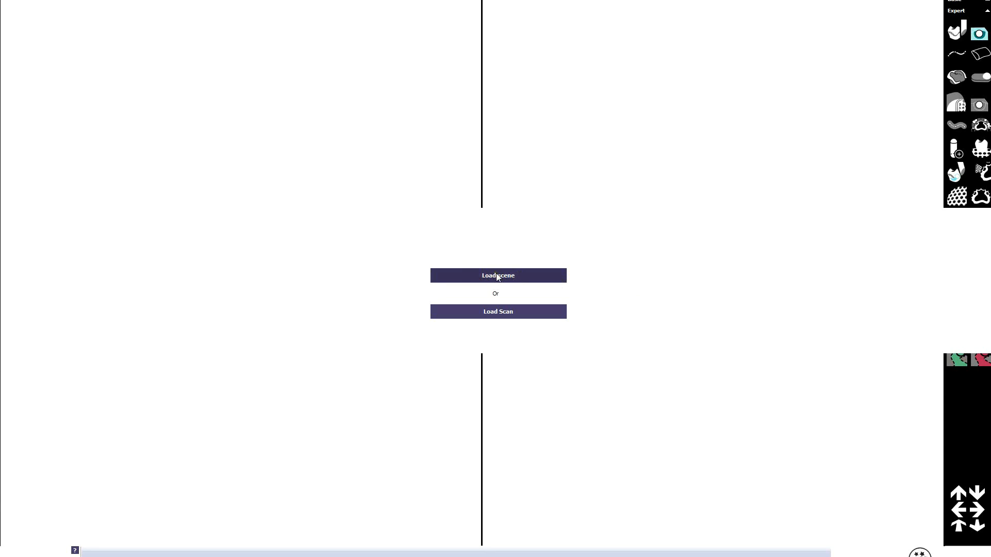
click(501, 314)
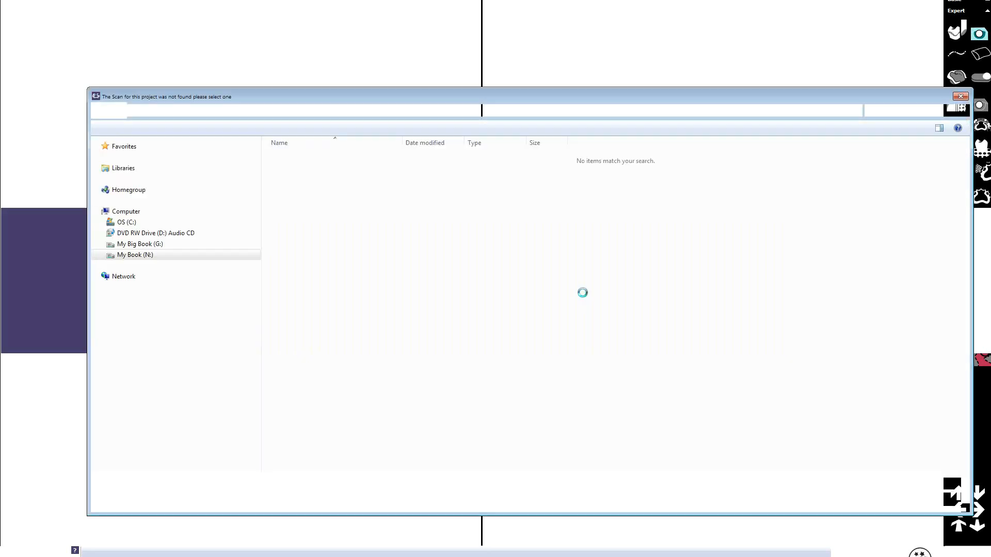
click(513, 110)
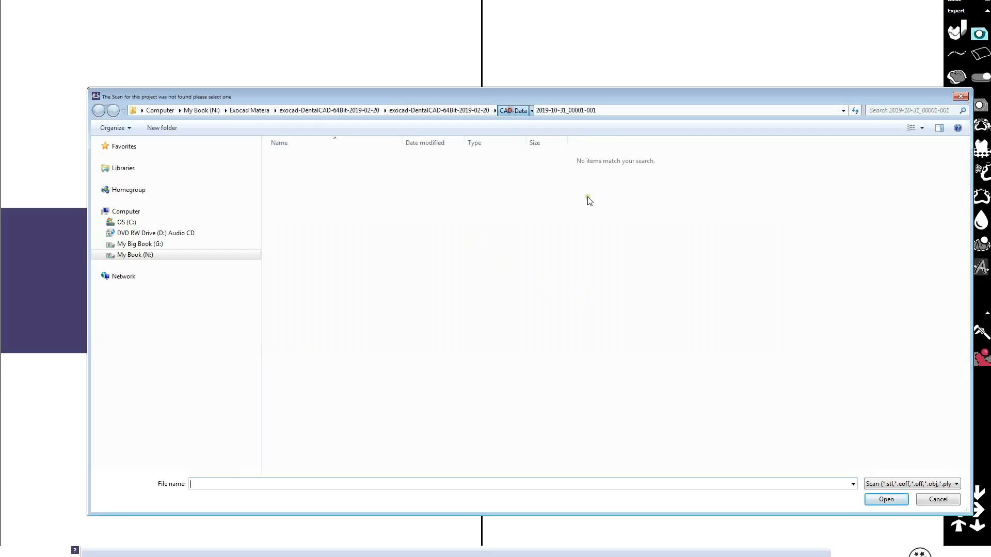
scroll(965, 322, down, 1)
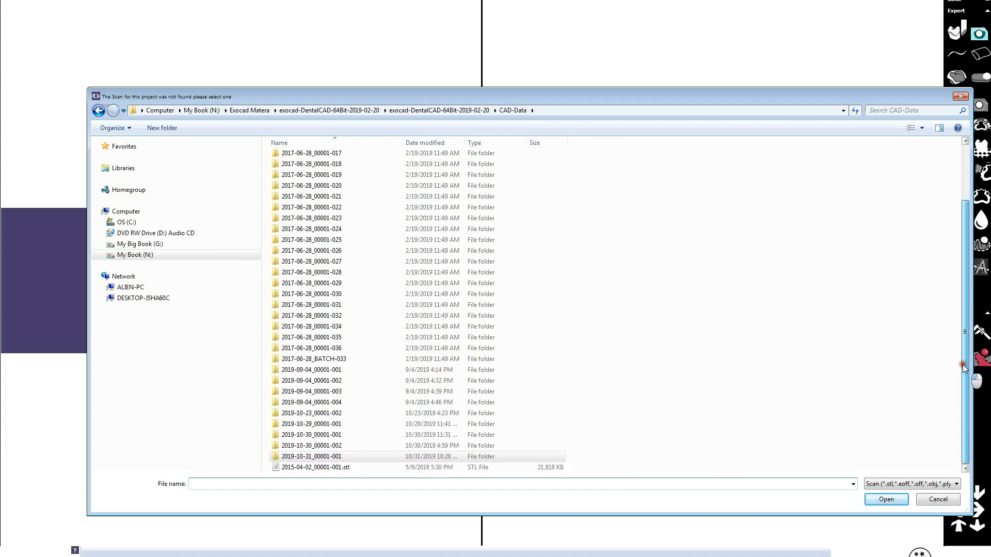
double_click(335, 468)
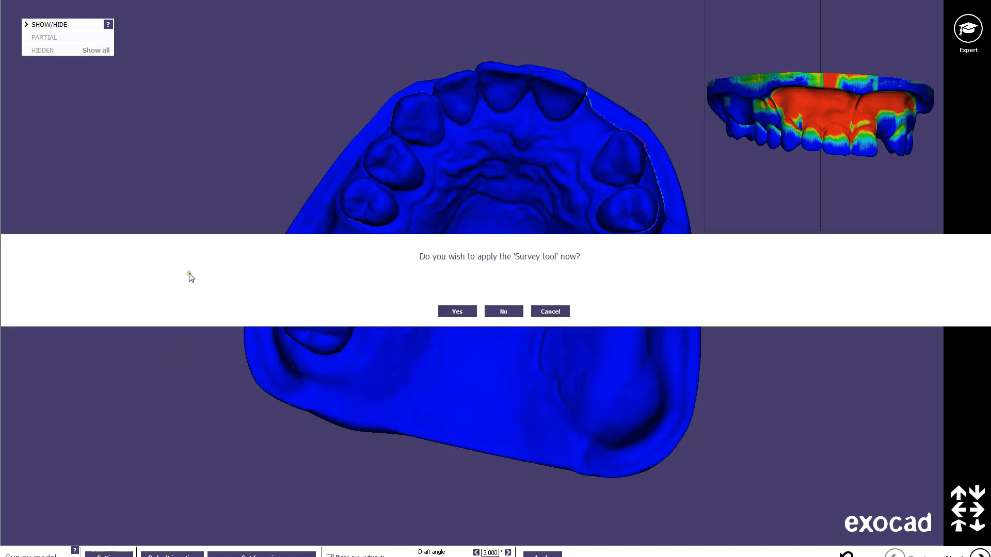
Step: Save the scene as 2nd in the project folder and leave the partial design without applying the Survey tool
click(501, 311)
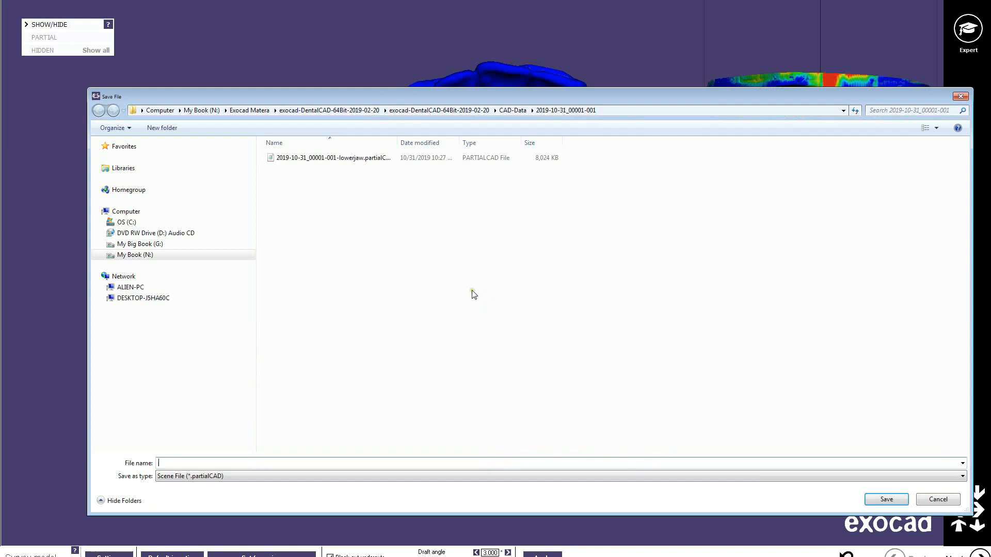
text(2nd)
click(885, 501)
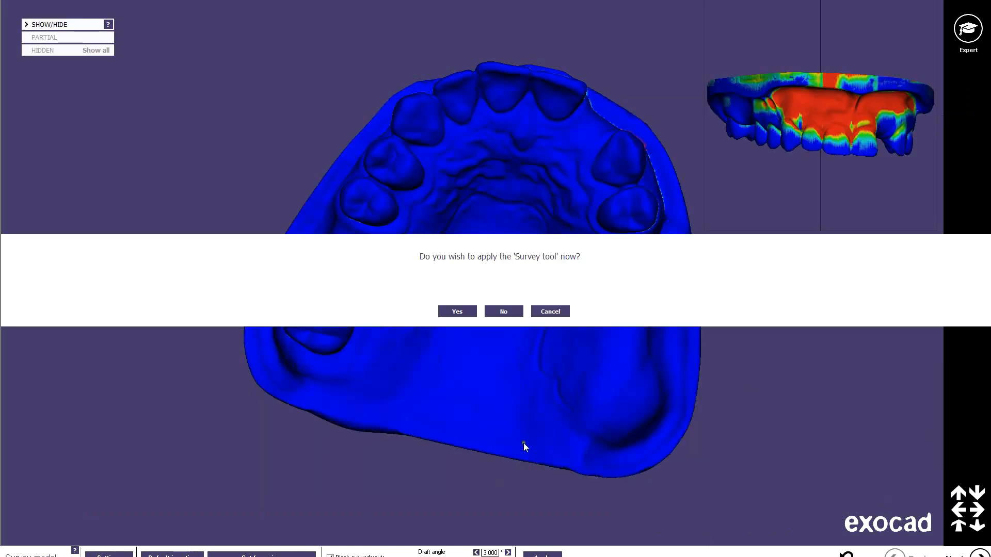
click(503, 310)
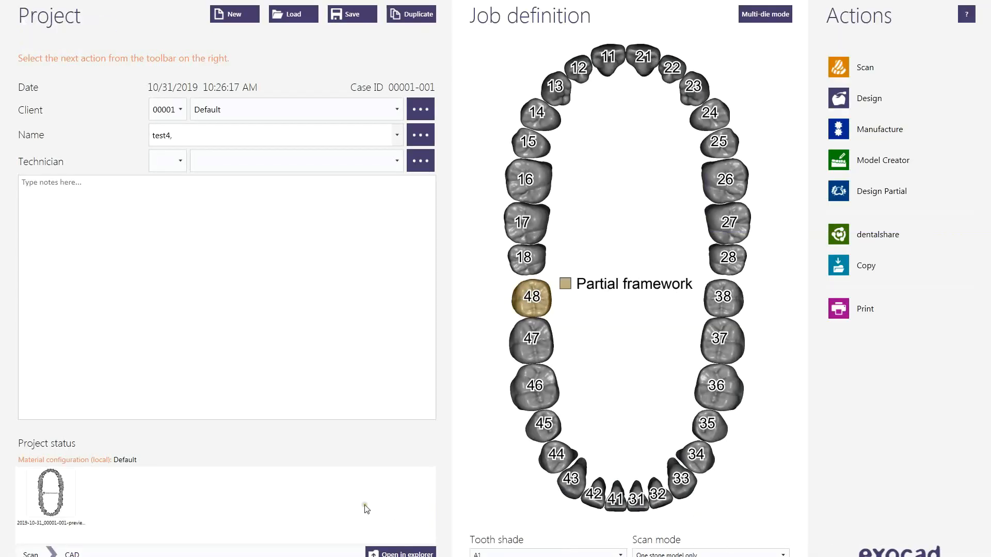
Step: Open the project folder and check 2nd_paramdiffs.txt for the AREdgeFalloffMC and AREdgeMC lines, then minimize the file
click(399, 552)
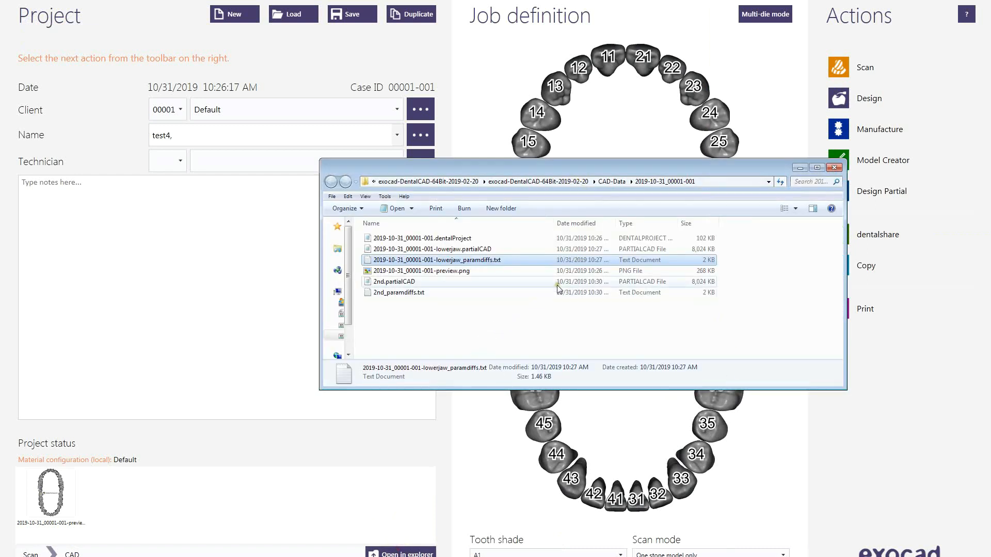
double_click(398, 293)
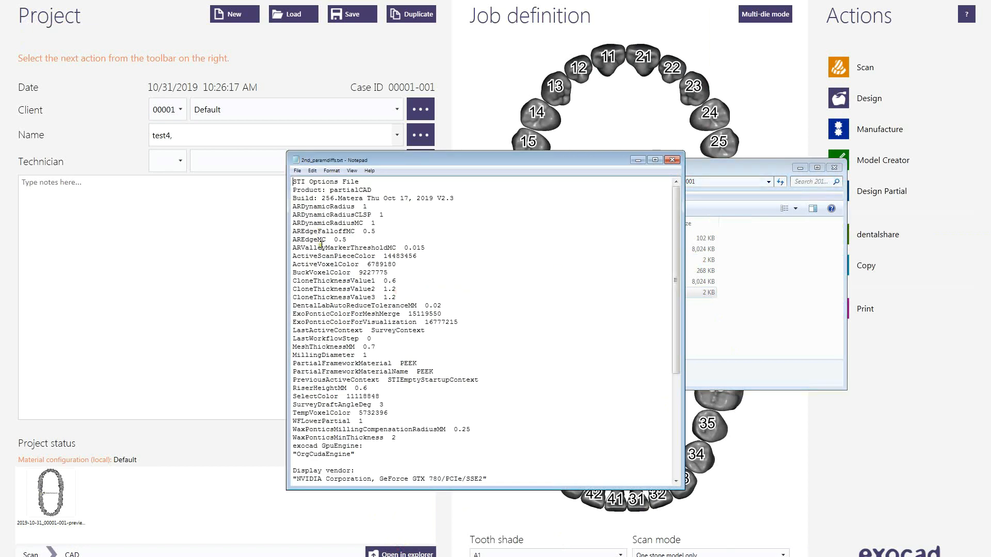
drag(347, 240, 285, 231)
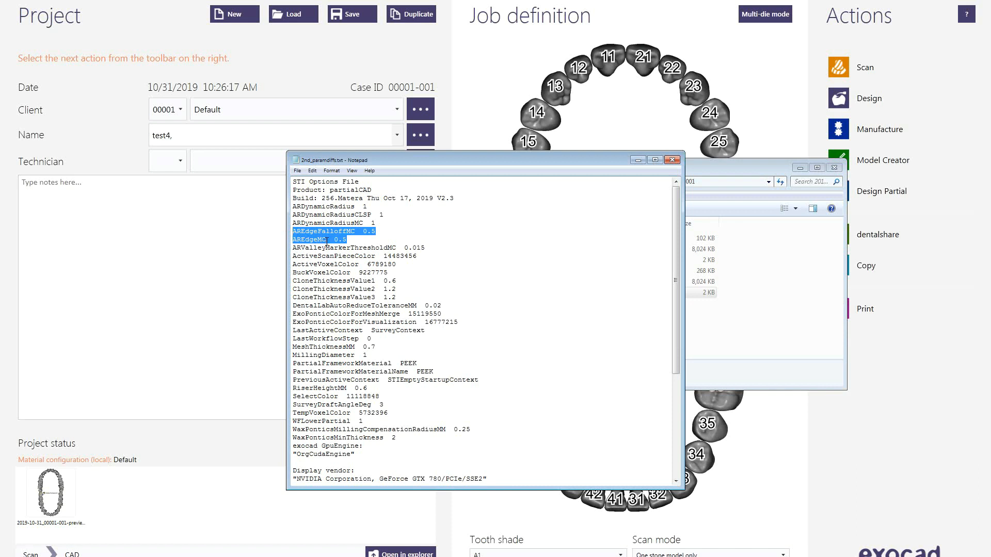
click(638, 160)
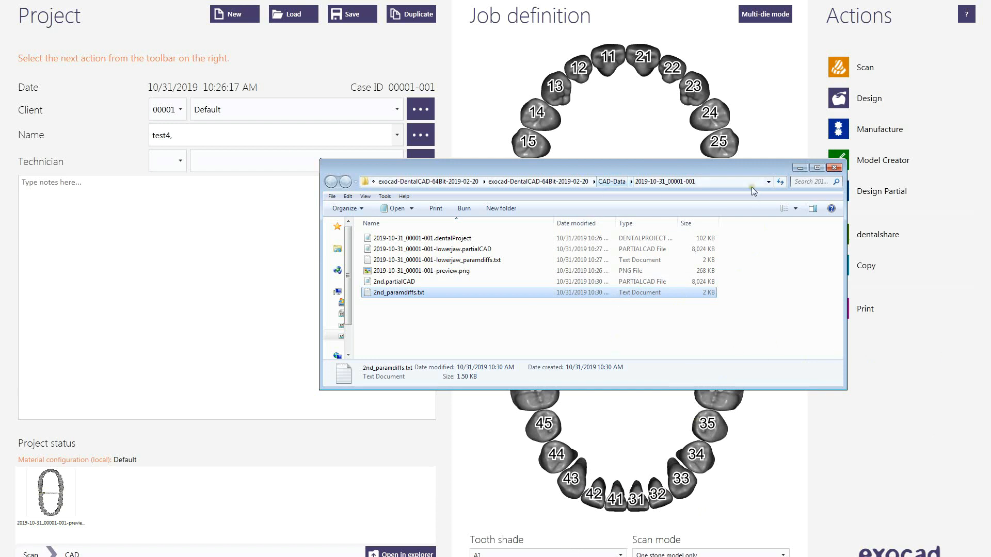
Step: Go to the PartialCAD folder inside %userprofile% in the file explorer
click(733, 181)
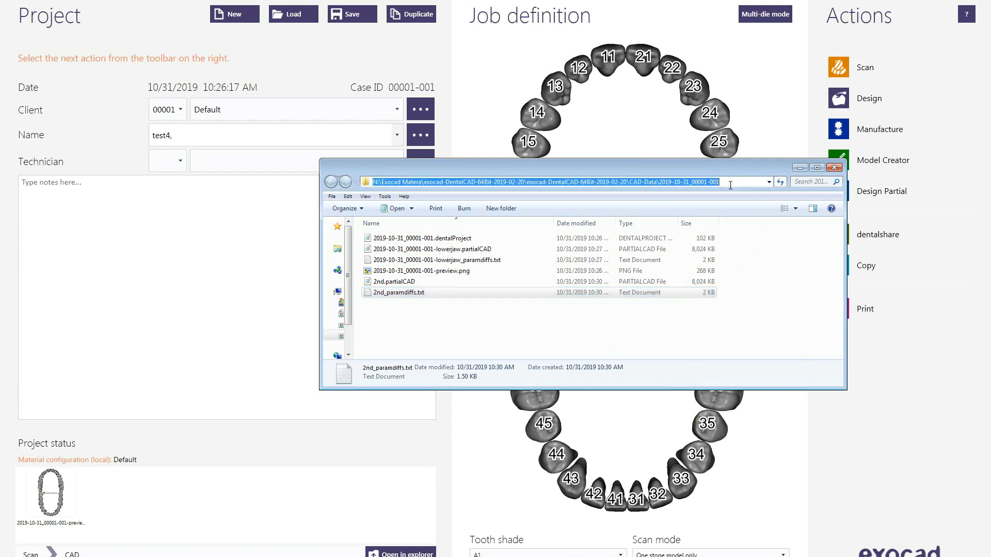
text(%)
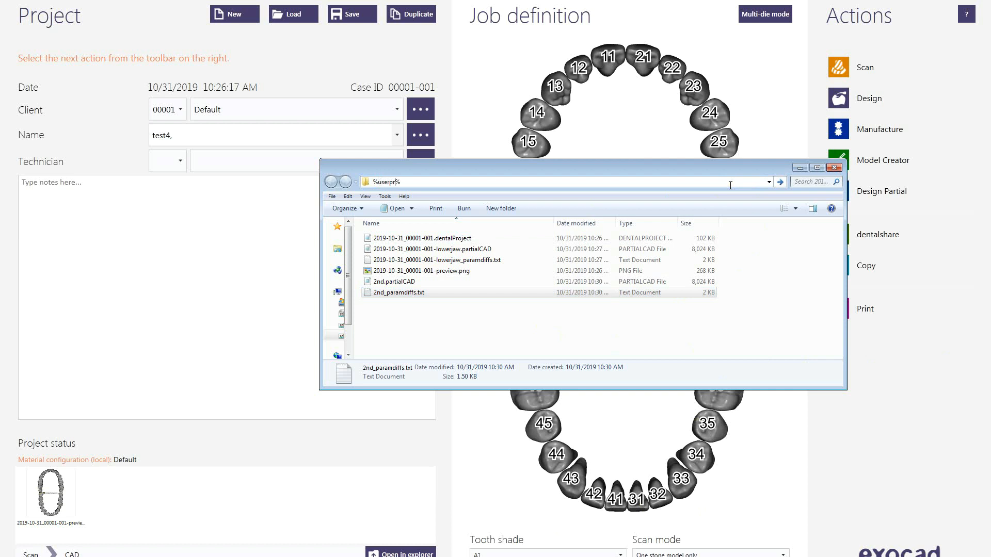
text(%userprofile)
key(Return)
double_click(390, 226)
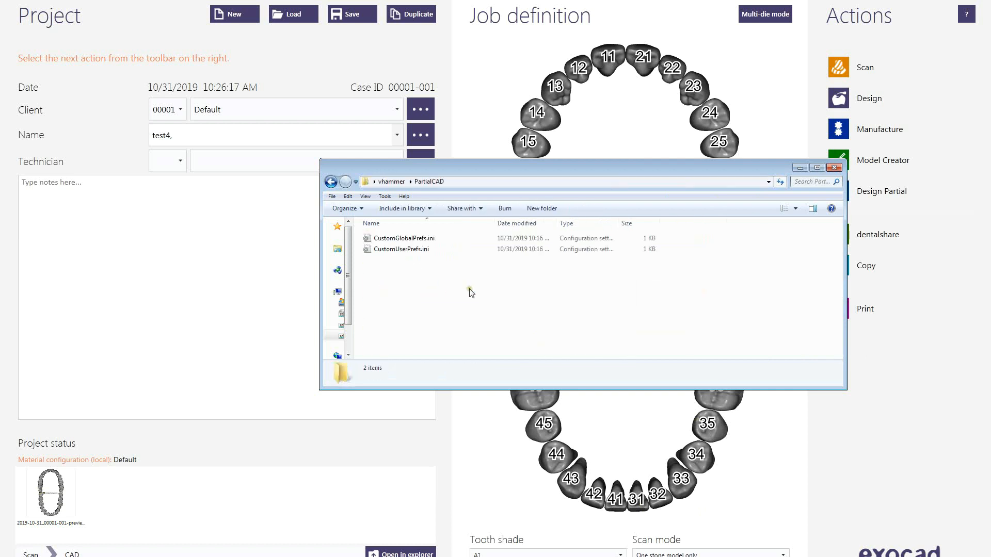
Step: Open CustomUserPrefs.ini from the PartialCAD folder to check its contents, close it without changes, and make the folder window slightly shorter
double_click(382, 251)
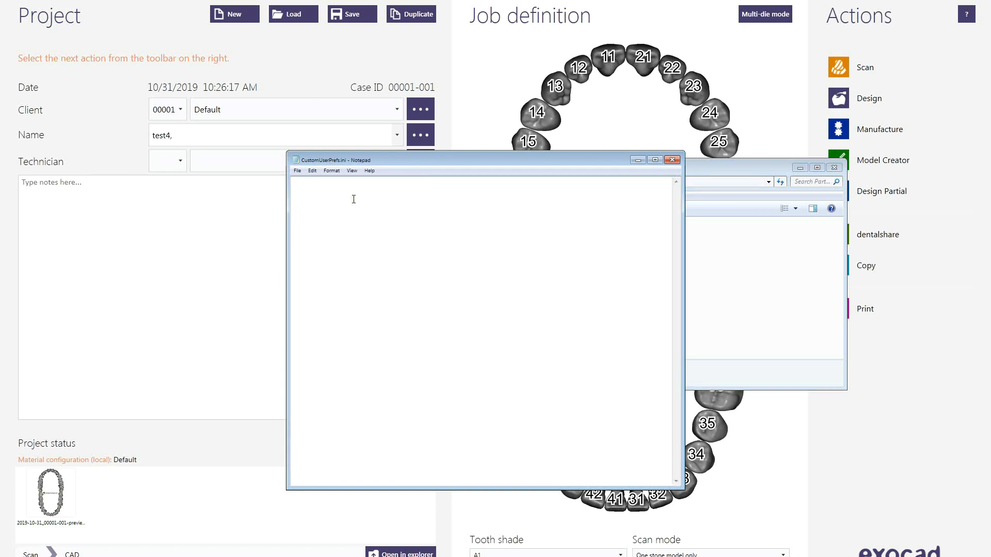
drag(591, 150, 577, 292)
click(402, 240)
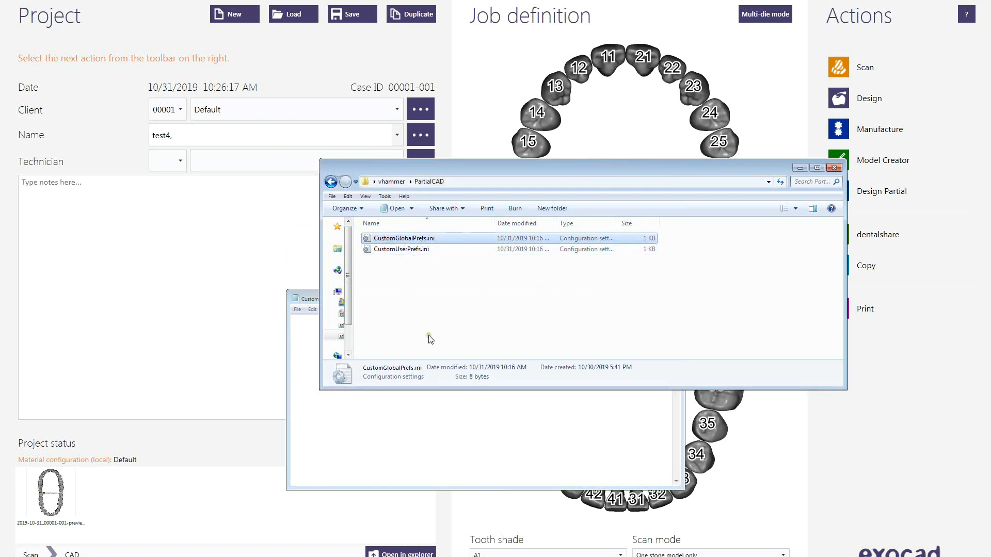
click(311, 302)
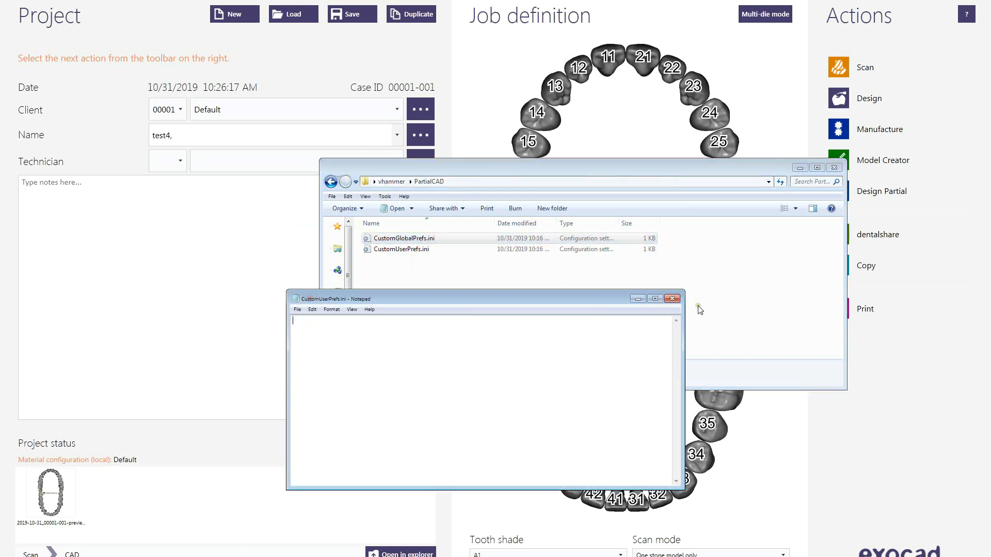
click(673, 300)
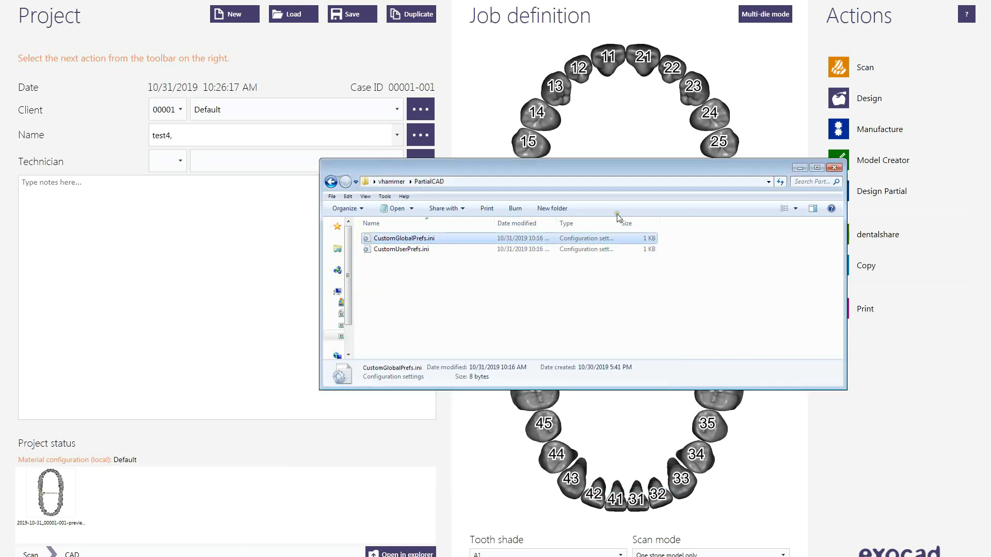
drag(741, 161, 744, 191)
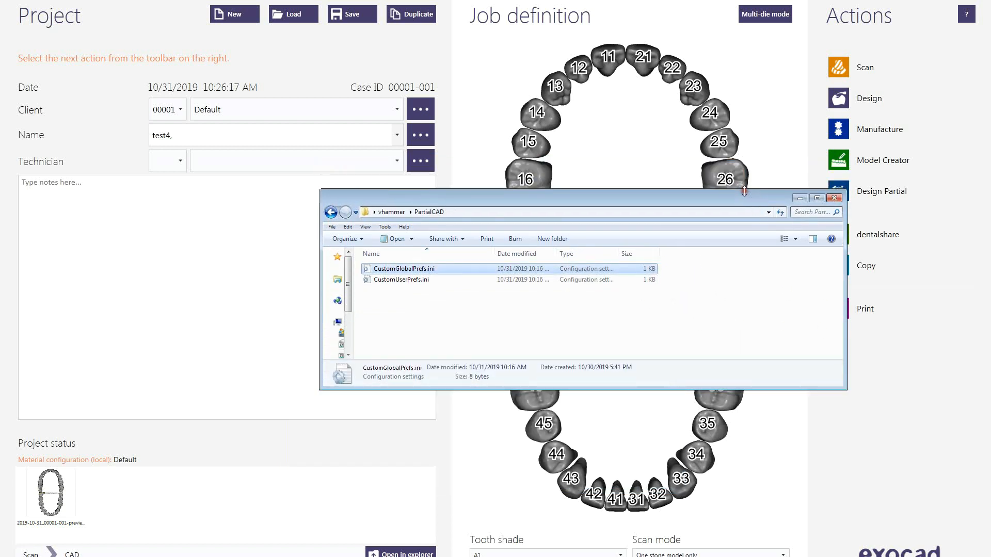